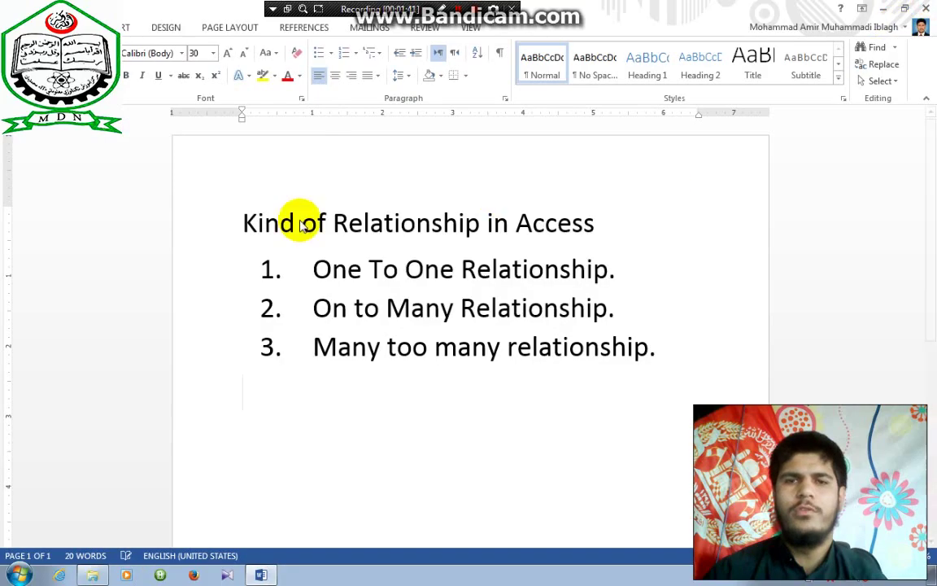
# - Switch from the Word document to the desktop and launch Access 2013
pyautogui.click(450, 319)
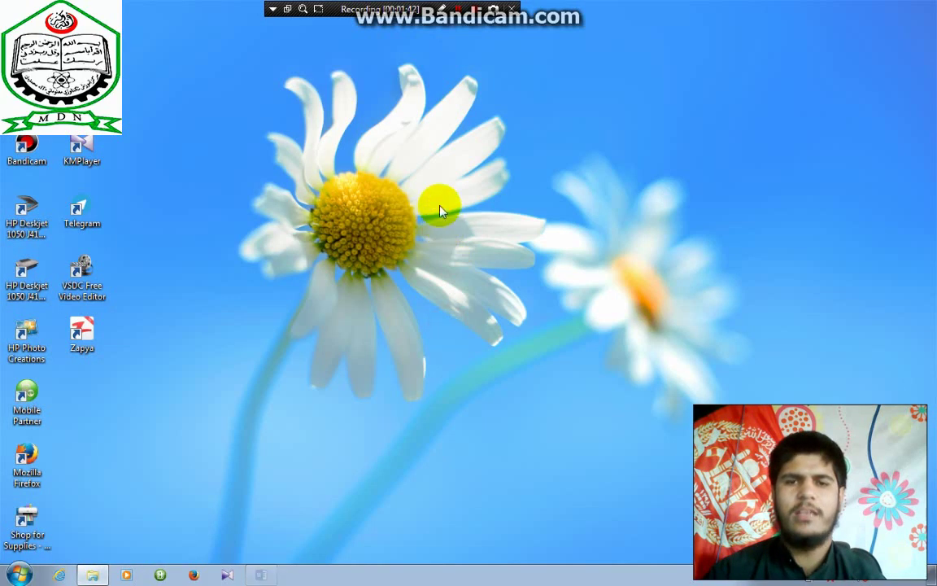
pyautogui.click(18, 574)
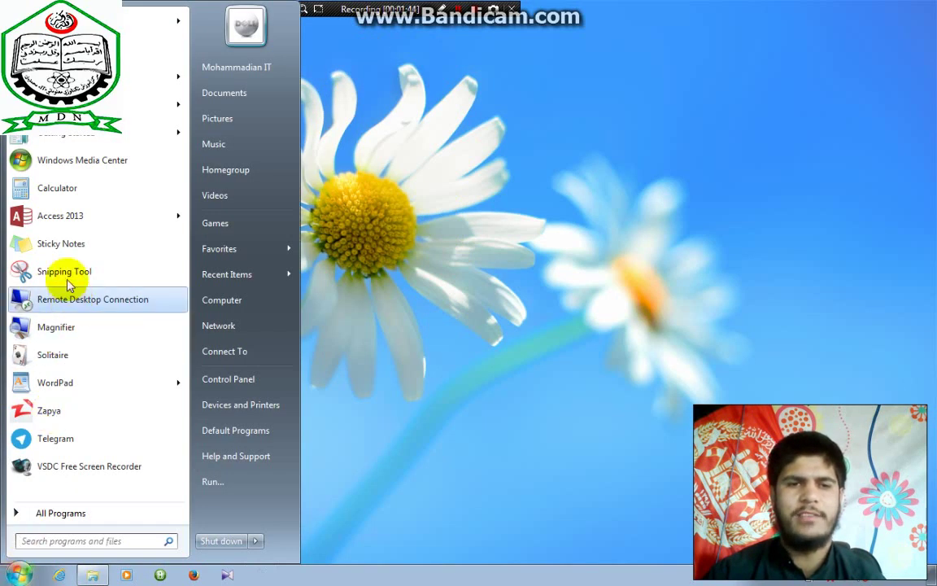
pyautogui.click(53, 218)
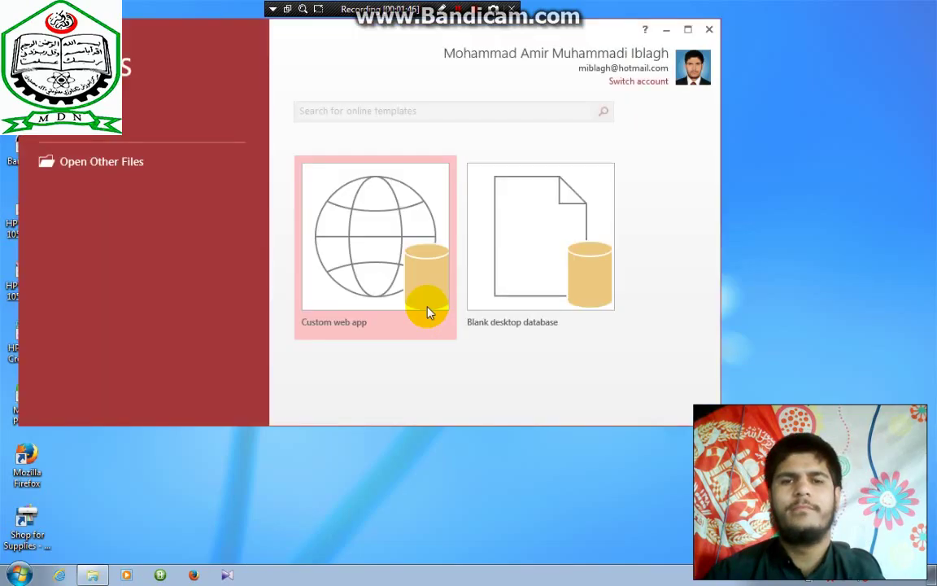
pyautogui.click(396, 230)
pyautogui.click(385, 307)
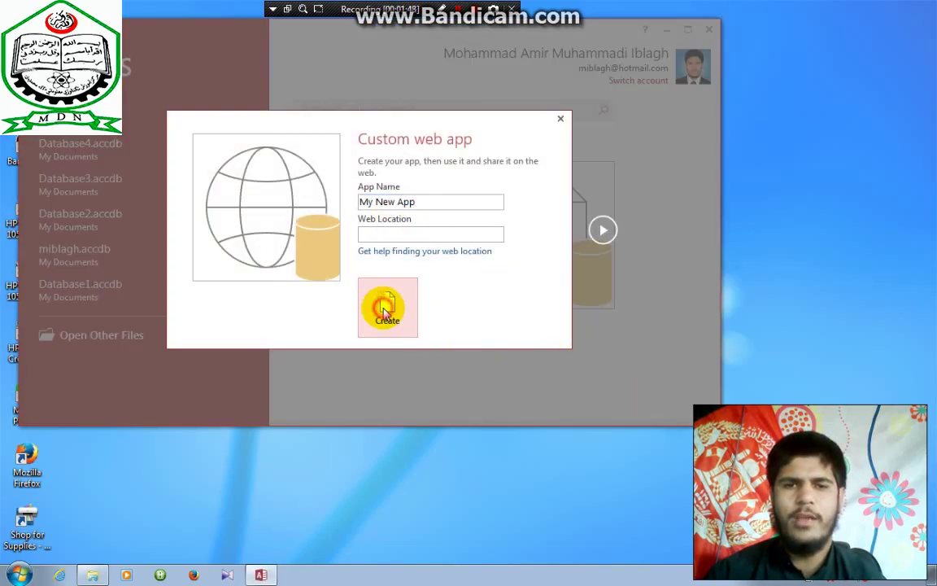
pyautogui.click(477, 331)
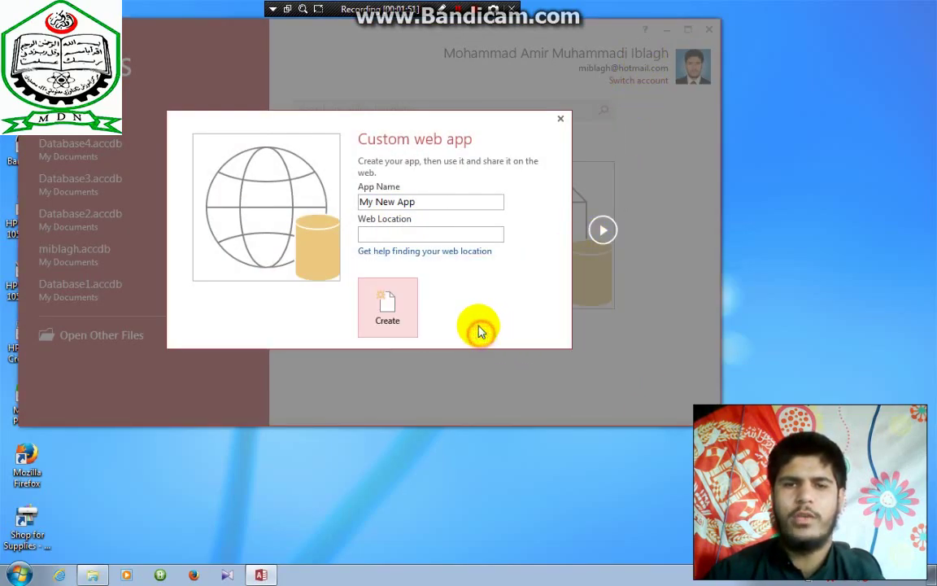
pyautogui.click(627, 285)
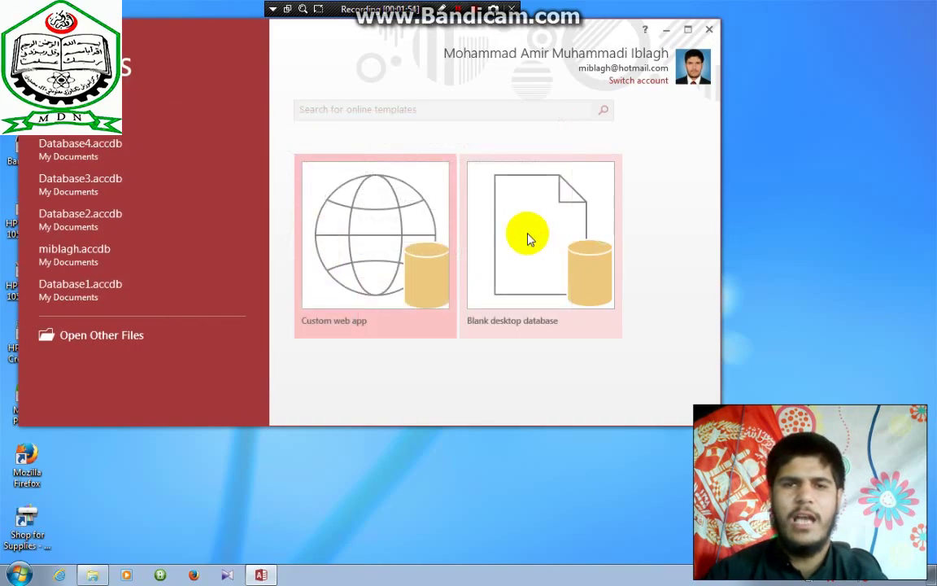
# - Create a blank desktop database named My New App.accdb and maximize its window
pyautogui.click(520, 281)
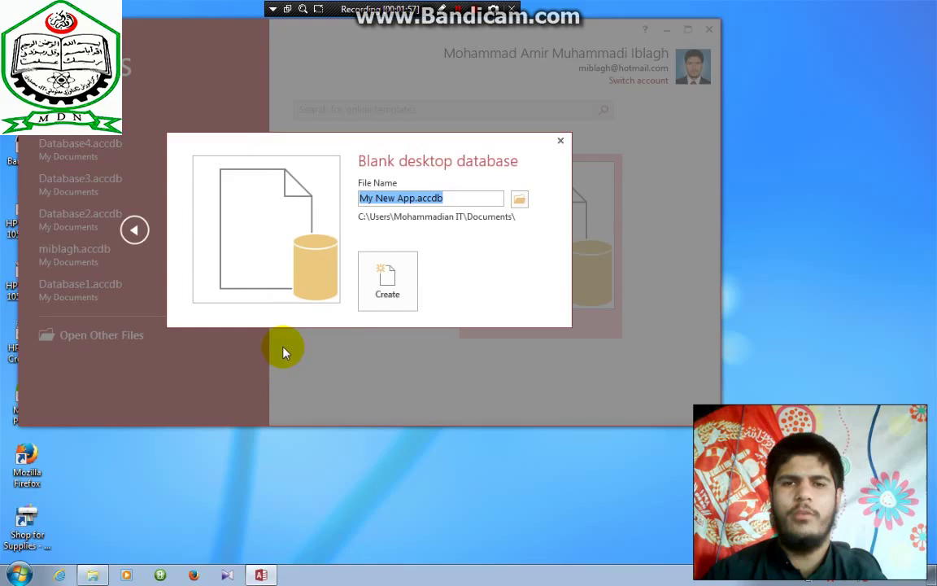
pyautogui.click(383, 280)
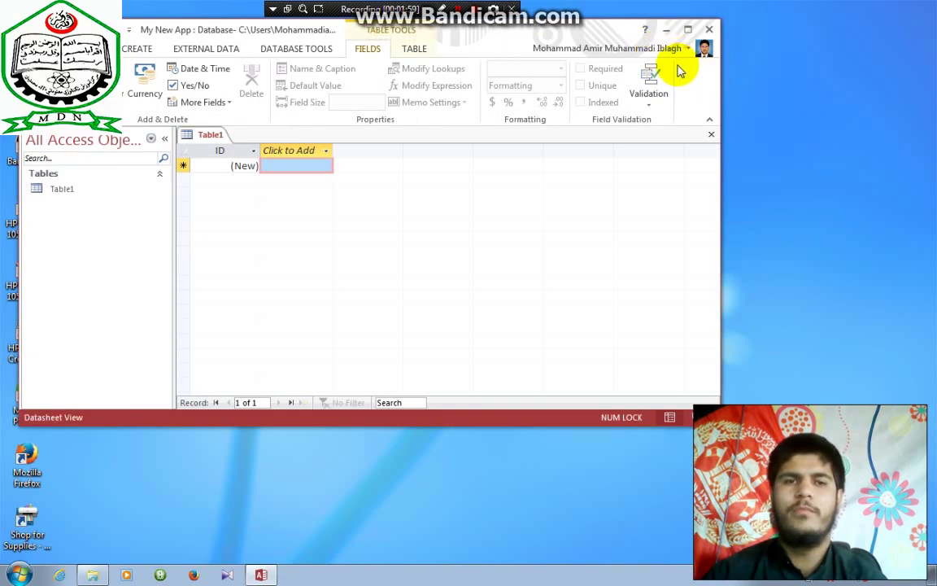
pyautogui.click(687, 31)
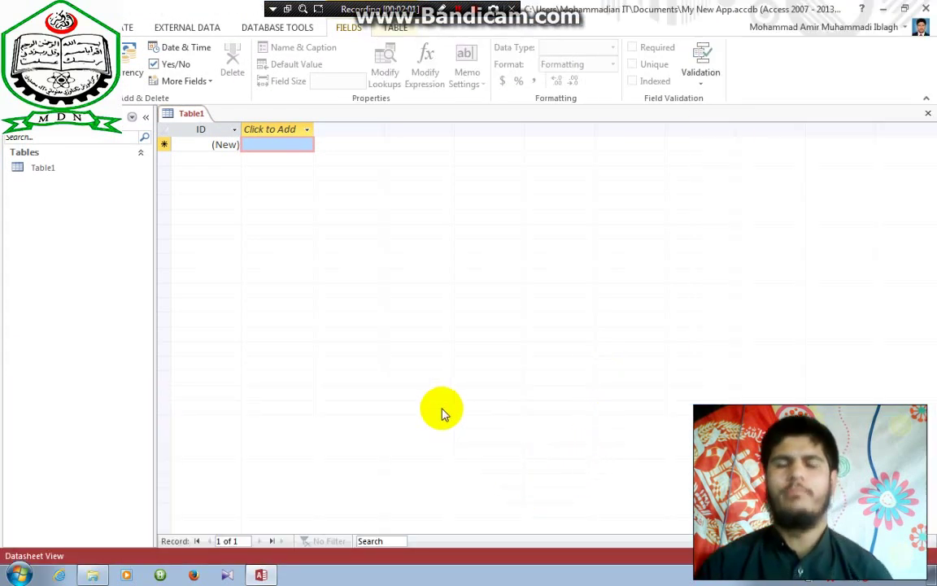
# - Try to delete Table1 from the new database, and close Access
pyautogui.click(406, 309)
pyautogui.click(70, 169)
pyautogui.press('Delete')
pyautogui.press('Return')
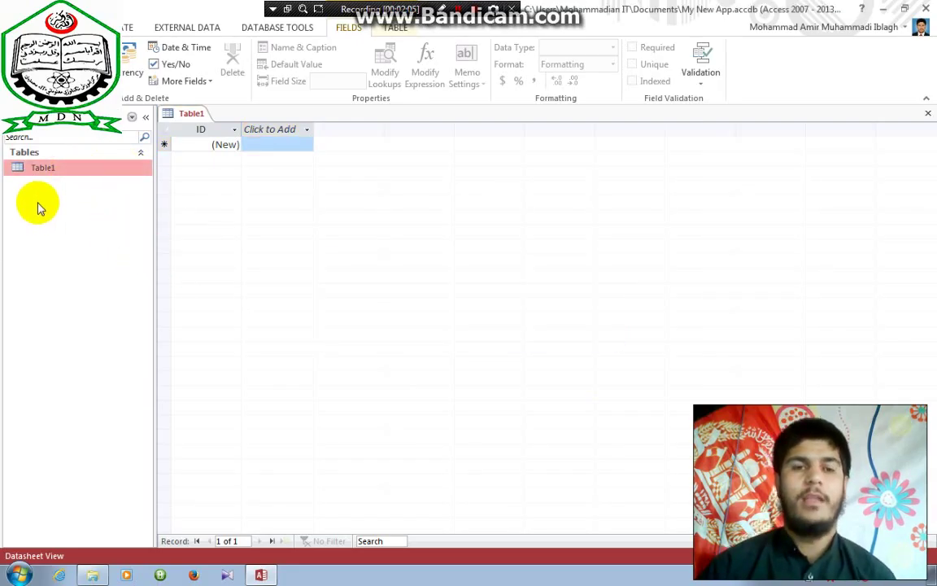
pyautogui.rightClick(58, 174)
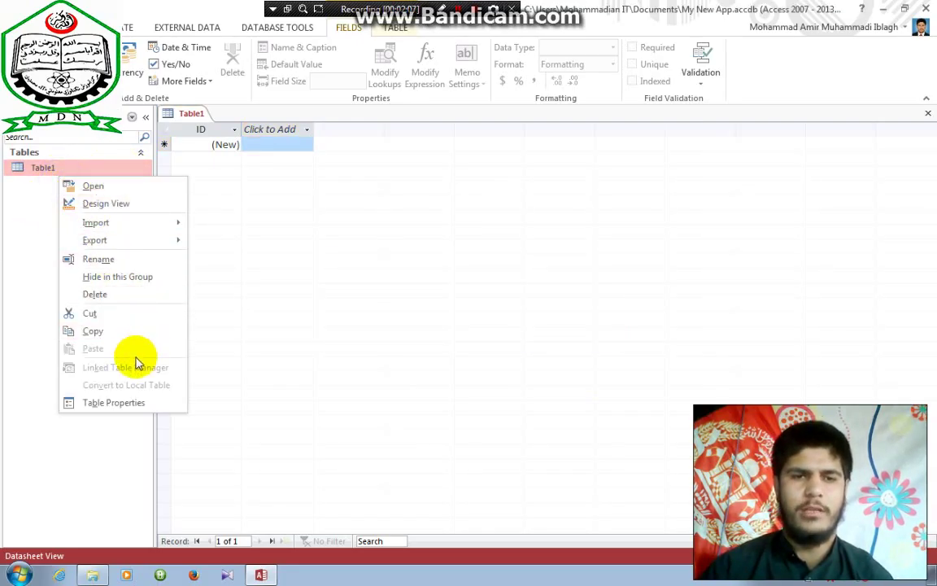
pyautogui.click(42, 232)
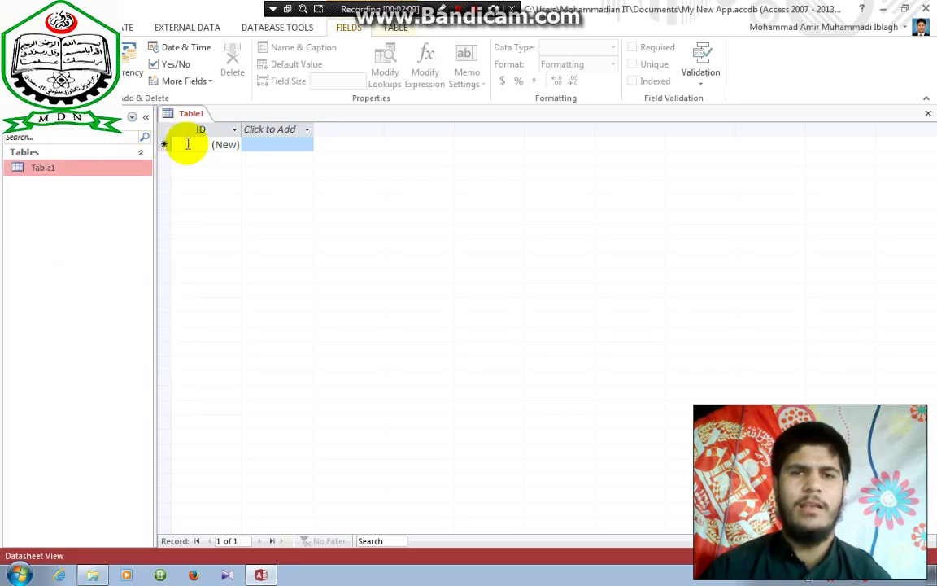
pyautogui.hotkey('alt', 'F4')
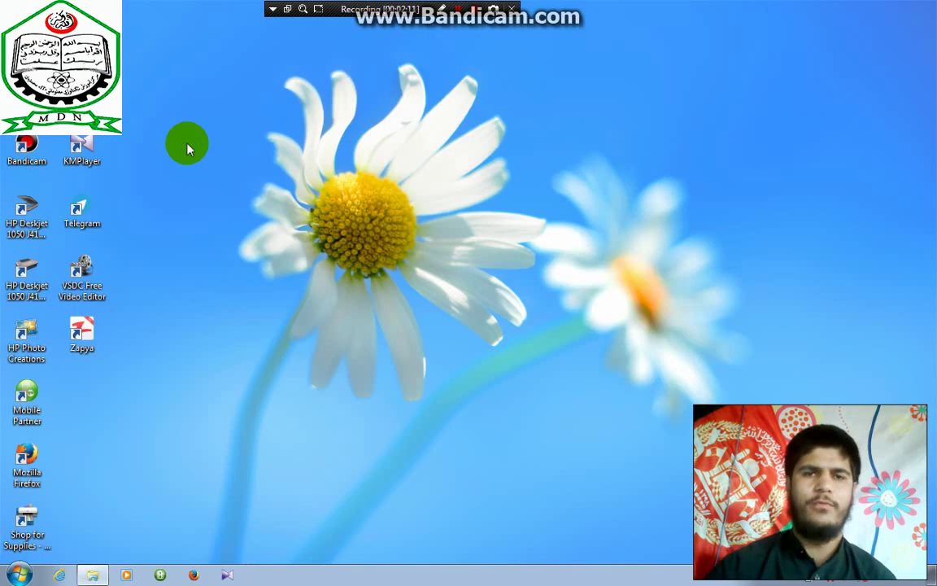
# - Delete all the Access database files from the Documents library and close the folder
pyautogui.press('super')
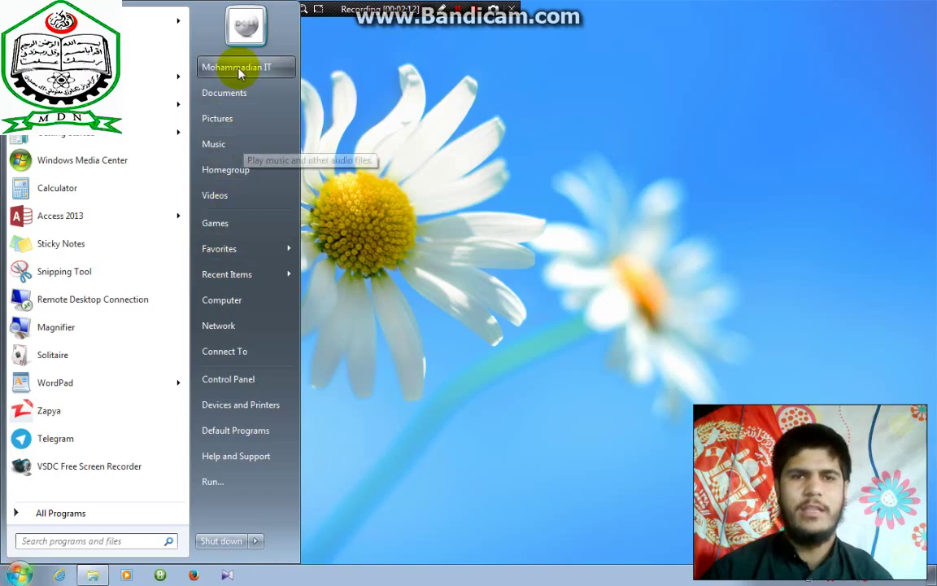
pyautogui.moveTo(237, 69); pyautogui.dragTo(241, 92)
pyautogui.click(236, 92)
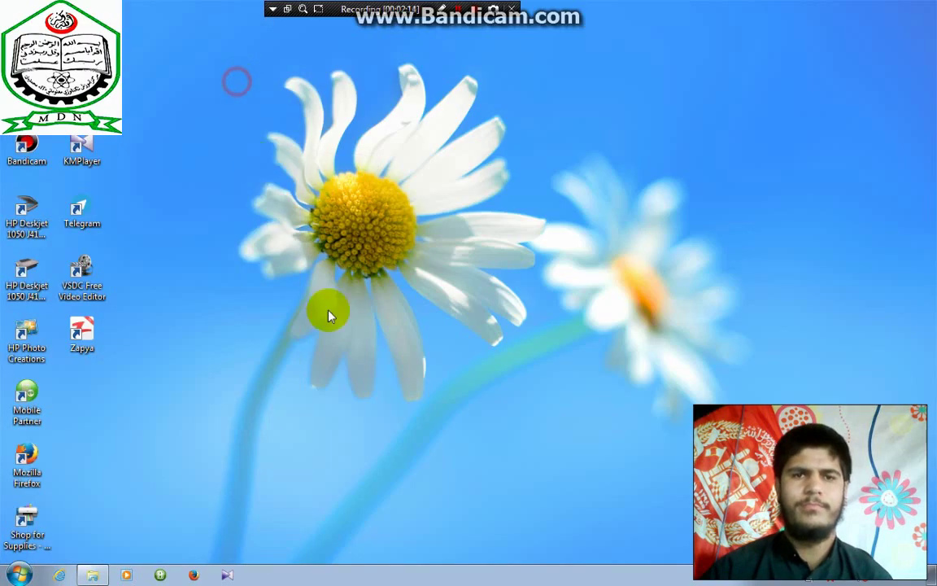
pyautogui.moveTo(165, 440); pyautogui.dragTo(139, 278)
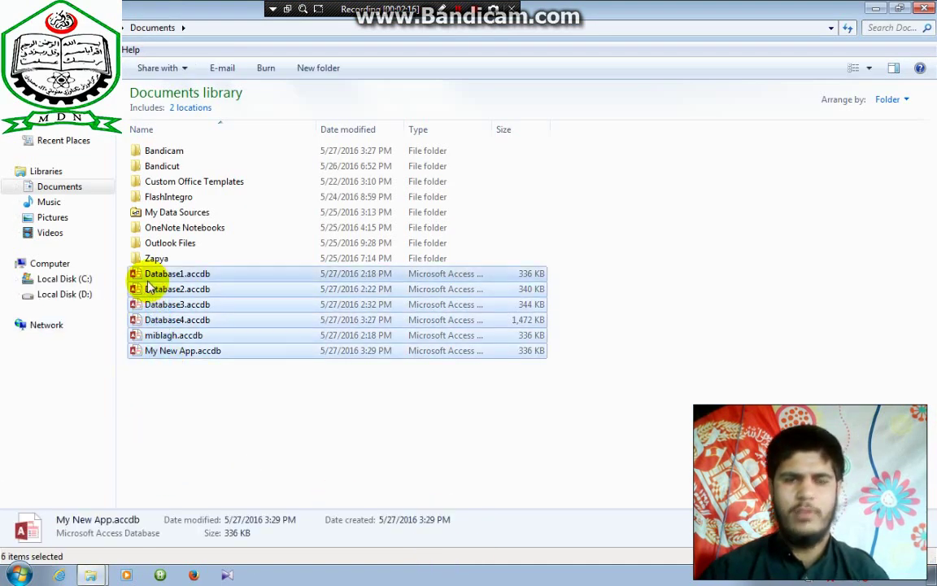
pyautogui.press('Delete')
pyautogui.press('Return')
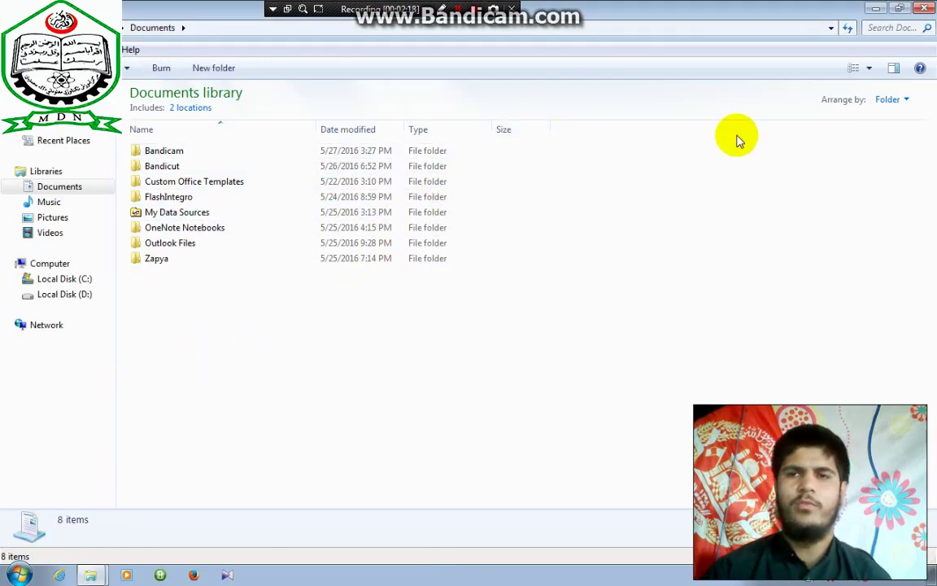
pyautogui.click(922, 9)
# - Launch Access 2013 again and create a blank desktop database with the default file name
pyautogui.press('super')
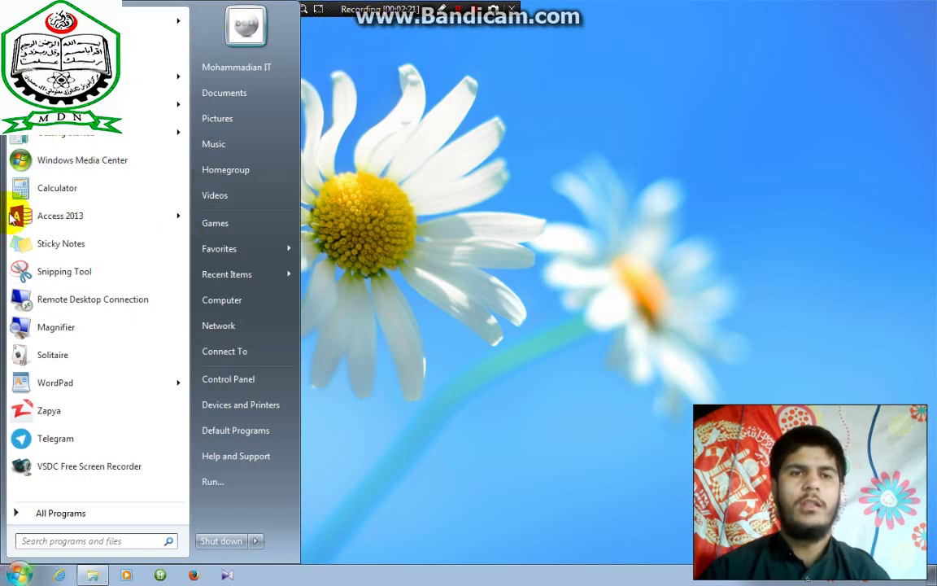
pyautogui.click(90, 218)
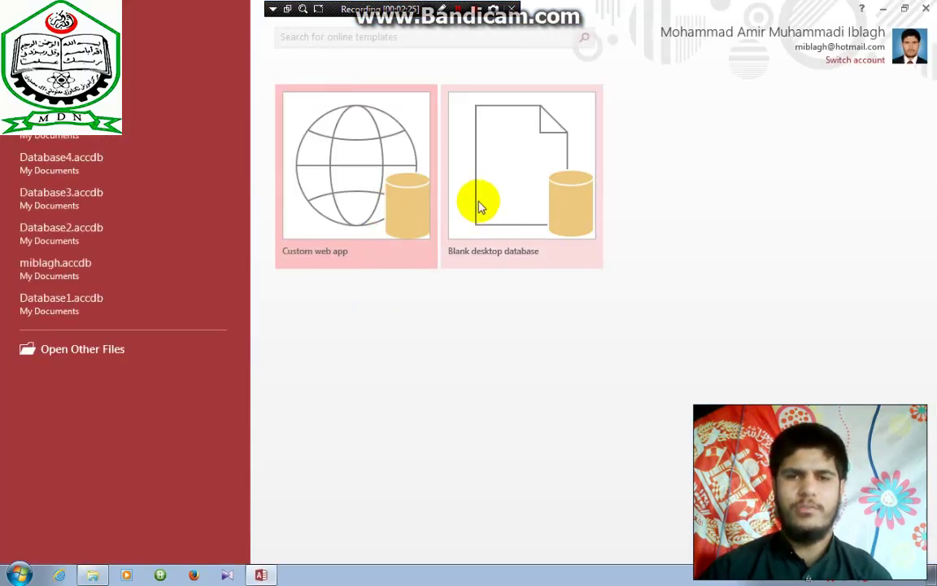
pyautogui.click(484, 203)
pyautogui.click(468, 351)
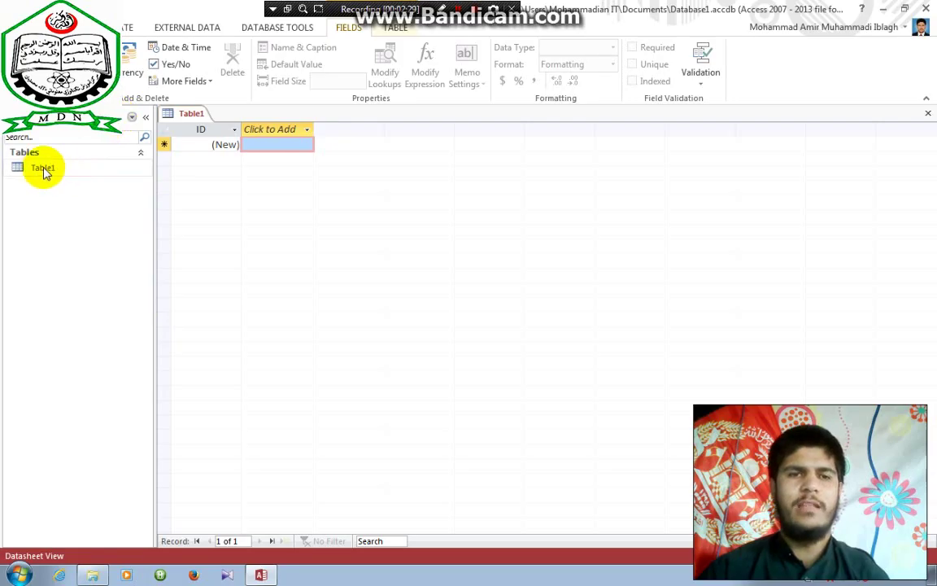
# - Save Table1 under the name Employee Table and open it in Design View
pyautogui.rightClick(42, 167)
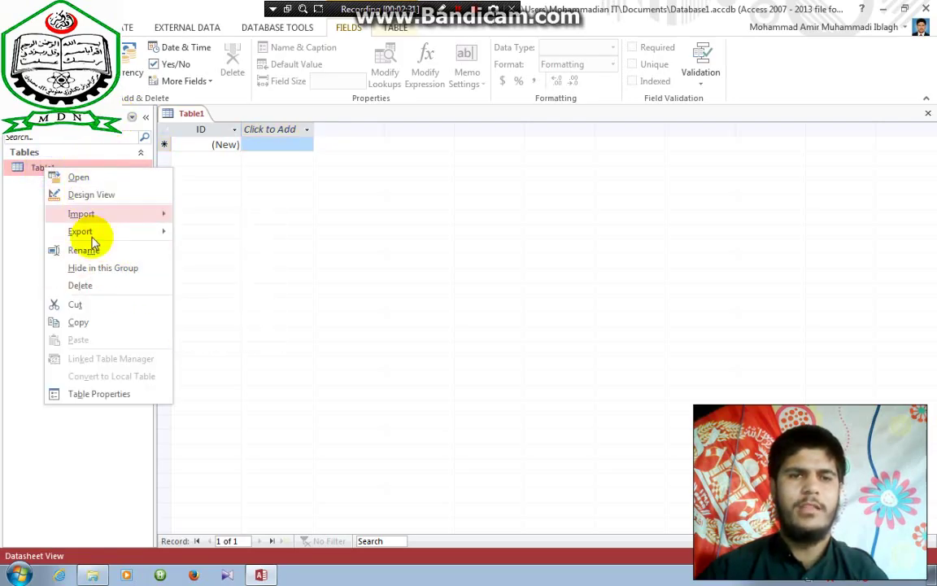
pyautogui.click(11, 282)
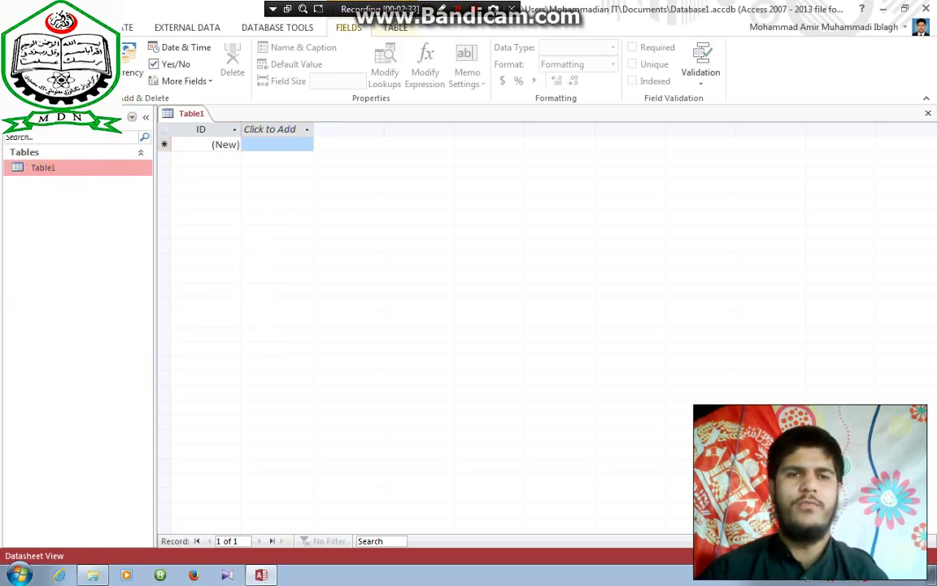
pyautogui.hotkey('ctrl', 's')
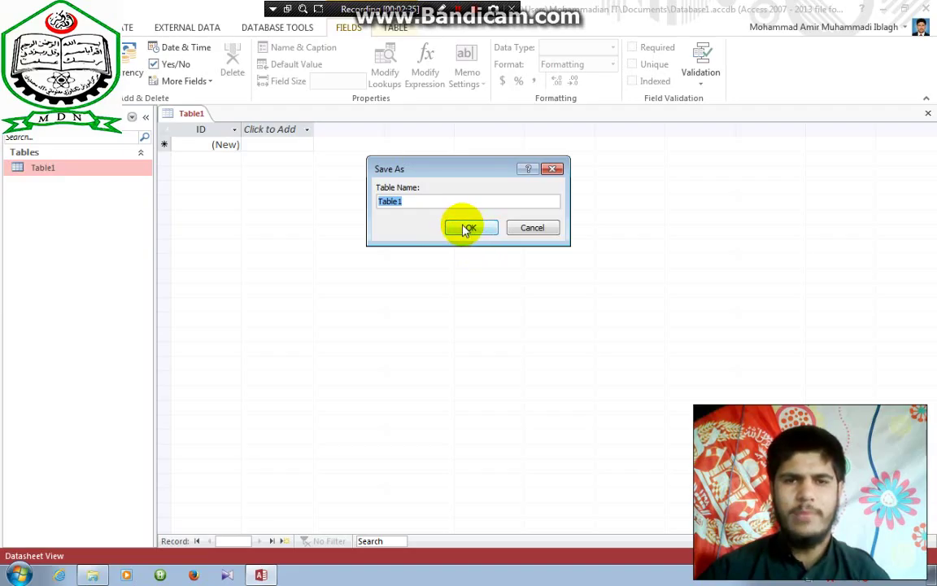
pyautogui.click(453, 198)
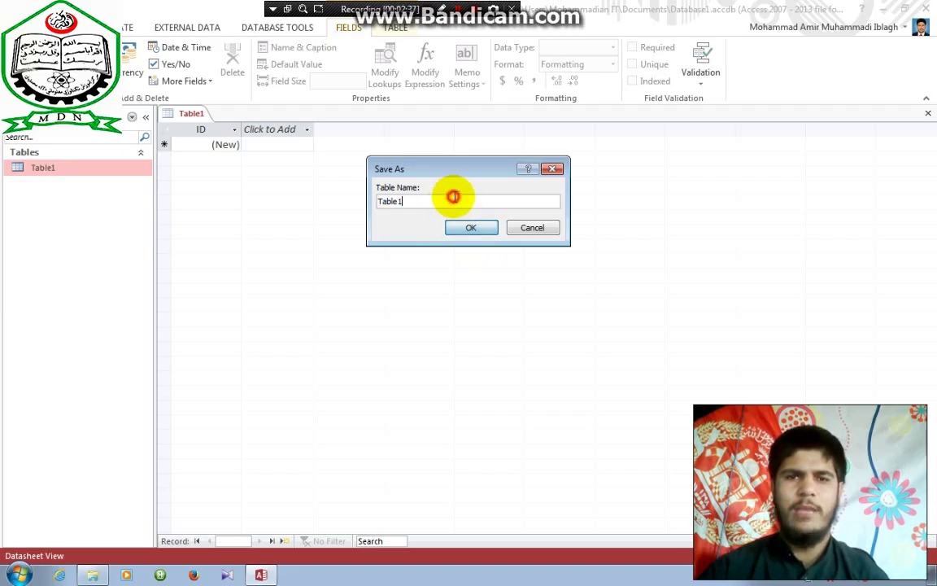
pyautogui.moveTo(454, 197); pyautogui.dragTo(278, 202)
pyautogui.write('Employee')
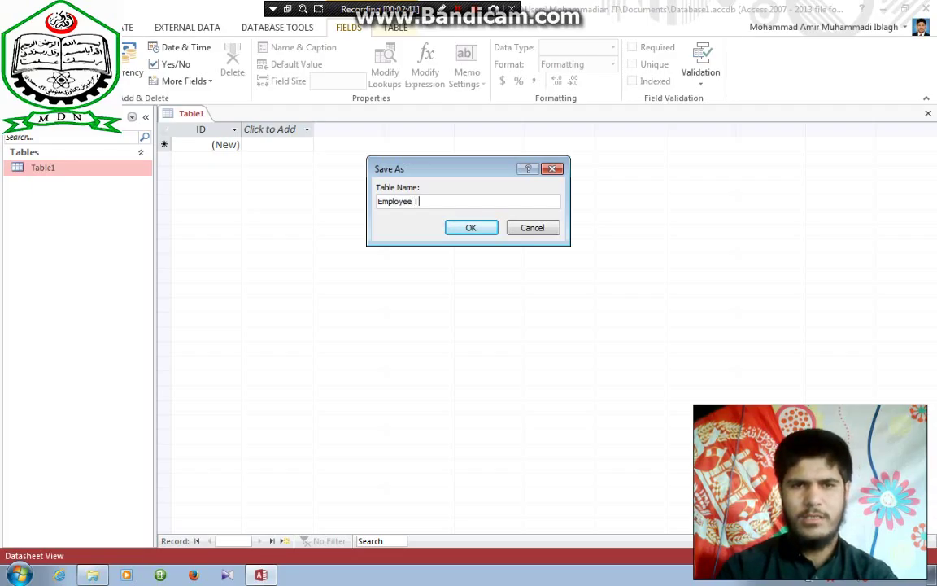
pyautogui.press('Return')
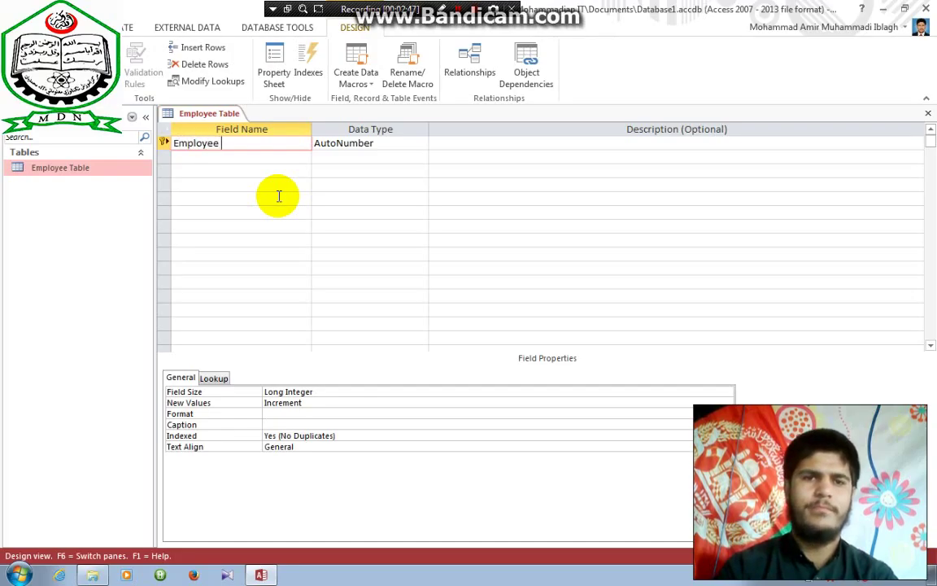
# - Name the primary key field Employee ID and add an Employee Name field with the Short Text data type
pyautogui.press('Tab')
pyautogui.press('Tab')
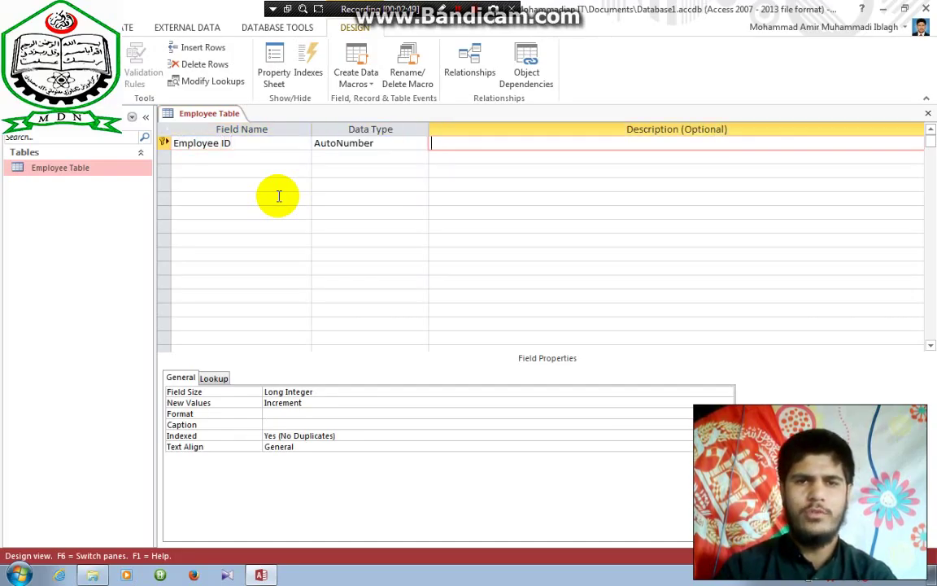
pyautogui.press('Tab')
pyautogui.write('Em')
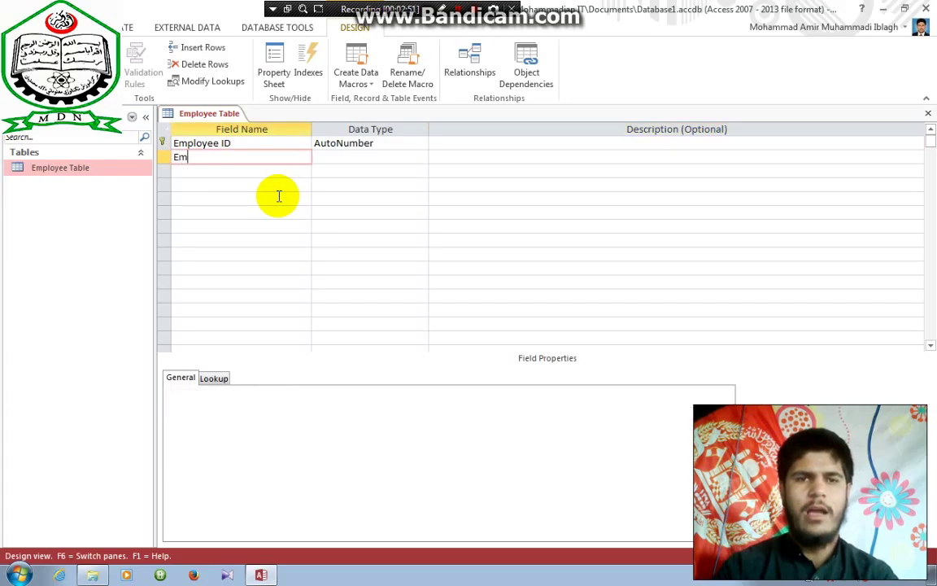
pyautogui.write('ployee Name')
pyautogui.press('Tab')
pyautogui.write('t')
pyautogui.write('s')
pyautogui.press('Tab')
pyautogui.press('Tab')
# - Add an Employee Salary field with the Currency data type
pyautogui.write('Employee ')
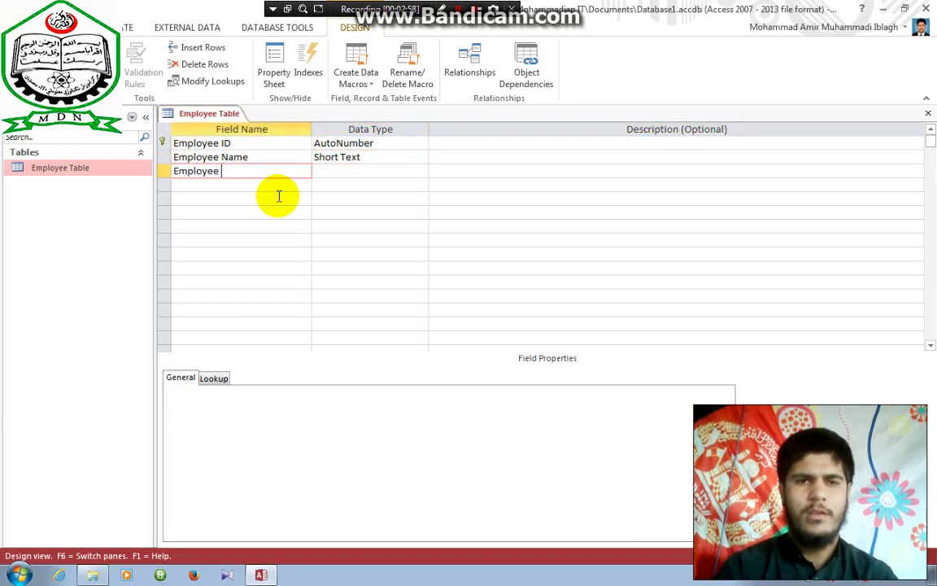
pyautogui.write('Salary')
pyautogui.press('Tab')
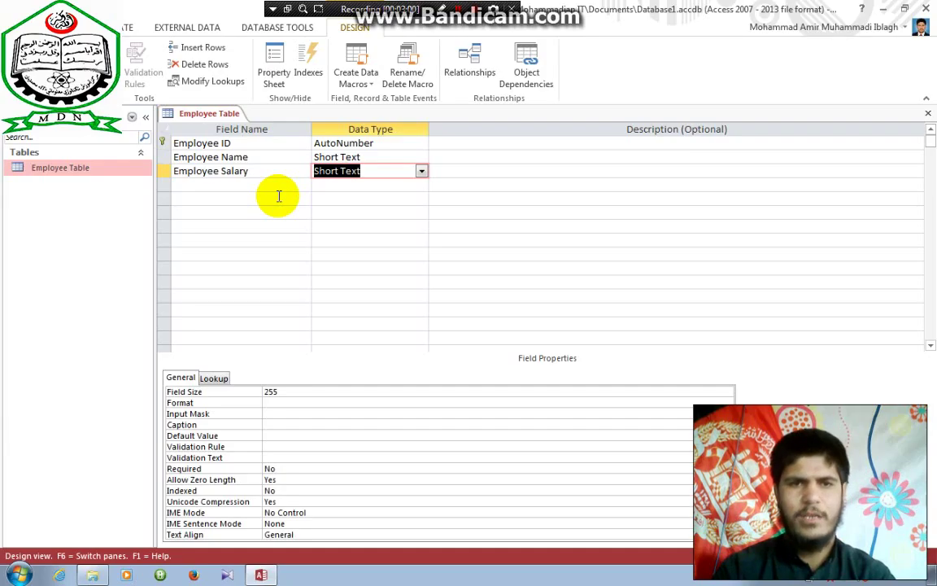
pyautogui.write('c')
pyautogui.press('Tab')
pyautogui.press('Tab')
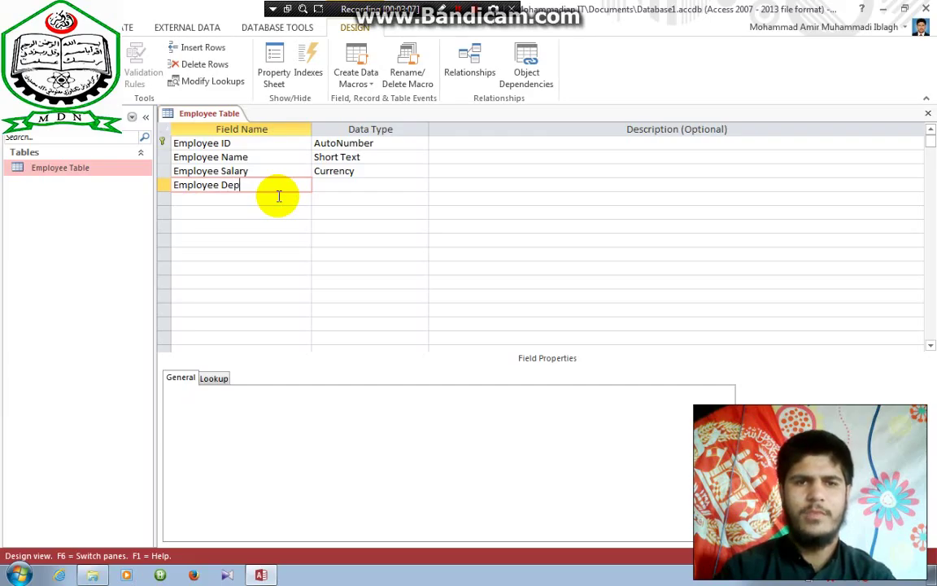
# - Add an Employee Department field with the Short Text data type
pyautogui.press('Tab')
pyautogui.press('Tab')
pyautogui.press('Tab')
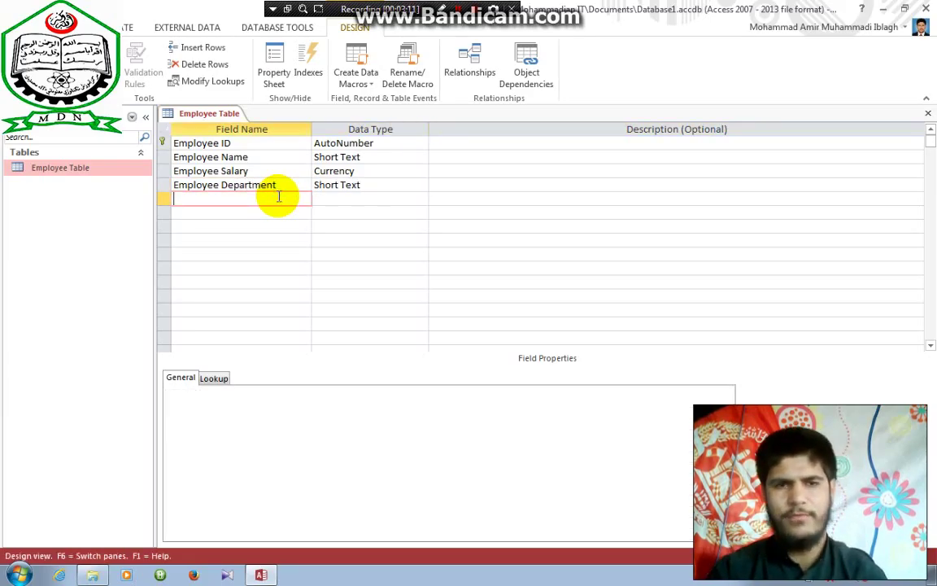
pyautogui.click(175, 143)
pyautogui.moveTo(236, 142); pyautogui.dragTo(159, 146)
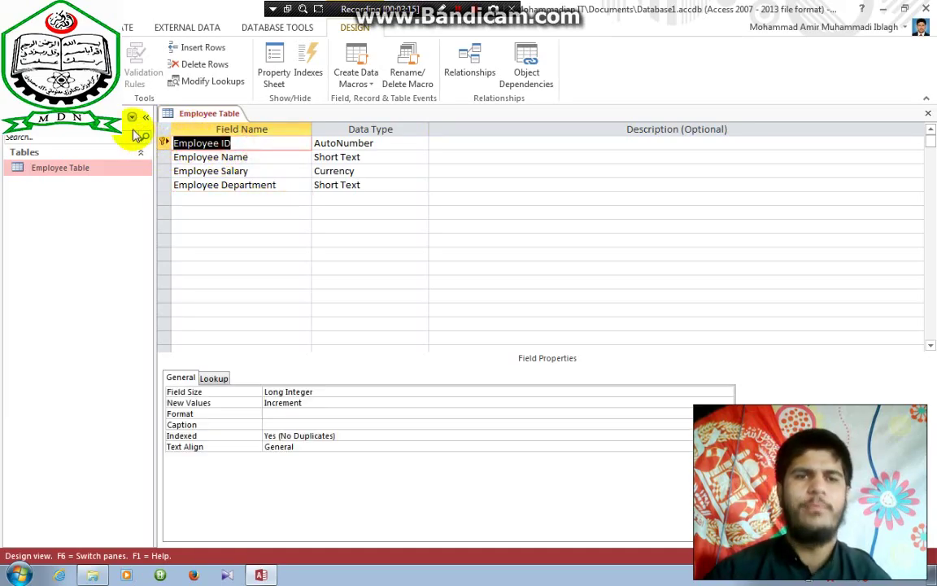
pyautogui.click(293, 214)
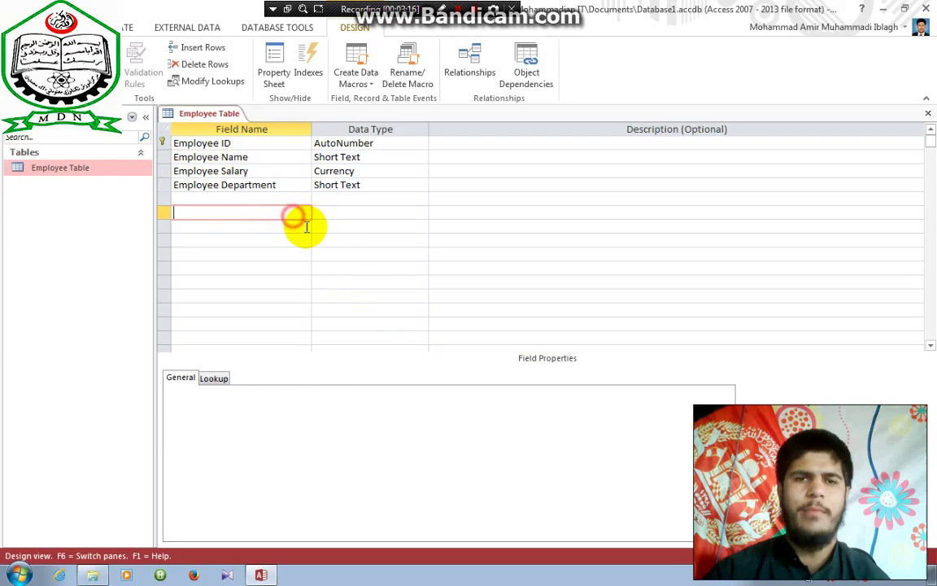
pyautogui.click(272, 184)
# - Close the Employee Table and create a new blank table
pyautogui.rightClick(204, 113)
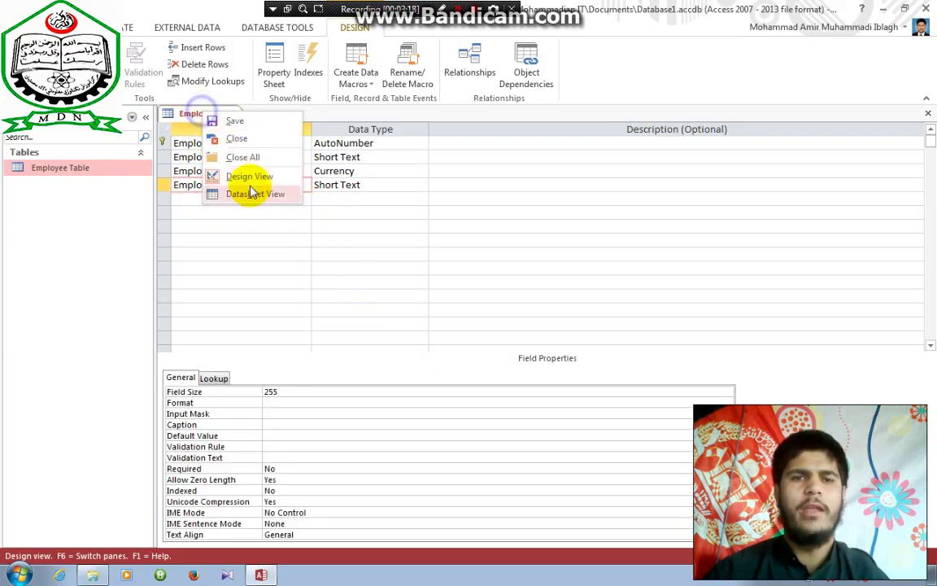
pyautogui.click(237, 140)
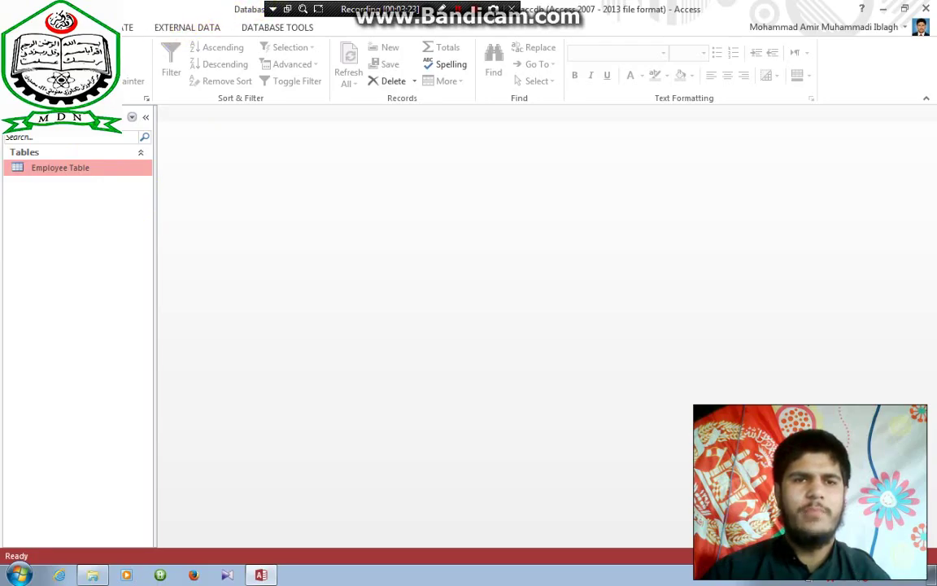
pyautogui.click(124, 27)
pyautogui.click(82, 61)
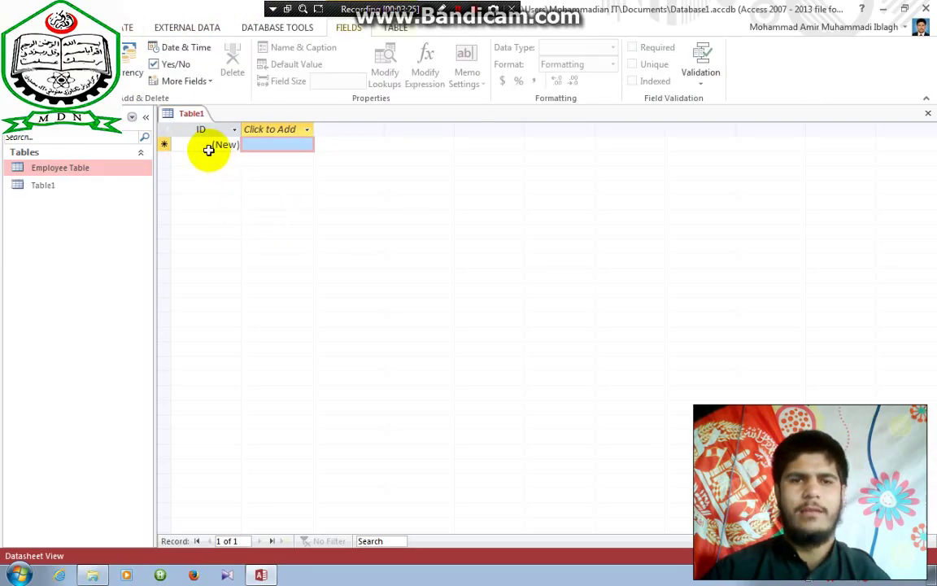
# - Save Table1 under the name Employe Info Table and open it in Design View
pyautogui.rightClick(71, 190)
pyautogui.click(145, 218)
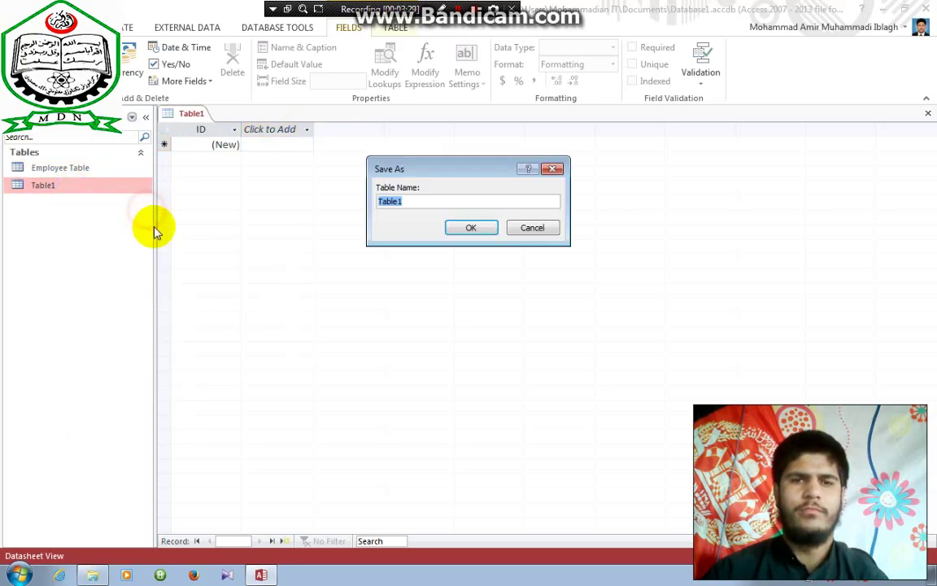
pyautogui.write('Employe Info')
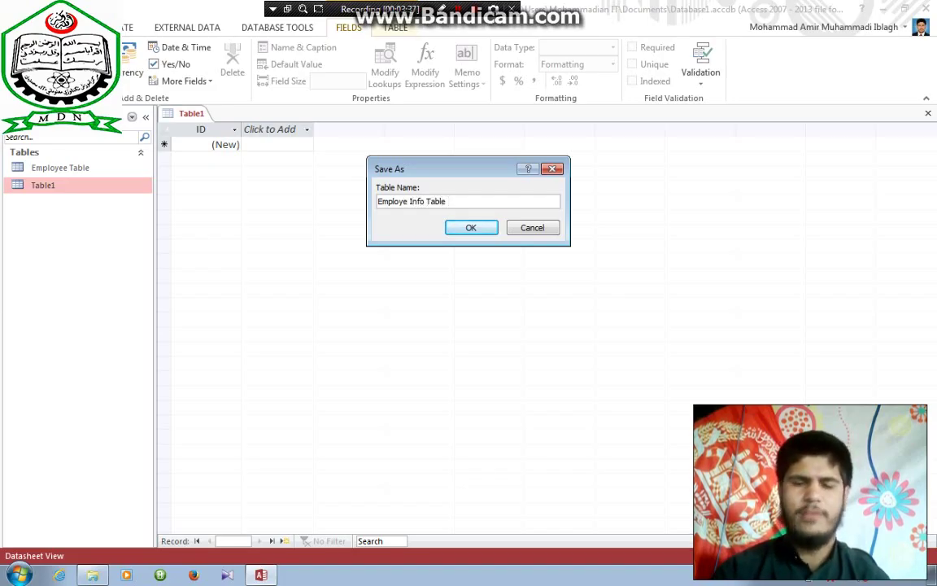
pyautogui.press('Return')
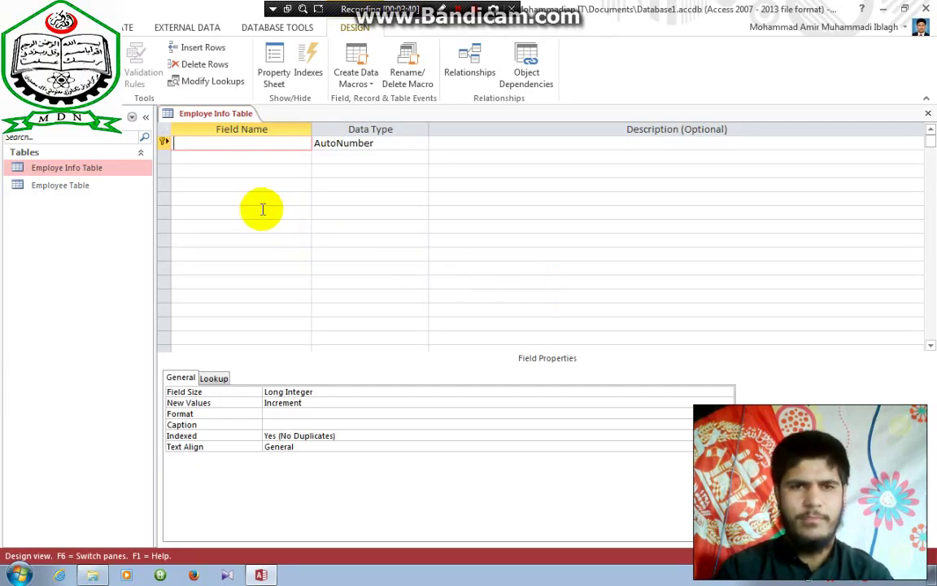
# - Name the AutoNumber field ID in the Employe Info Table
pyautogui.press('Tab')
pyautogui.hotkey('shift', 'Tab')
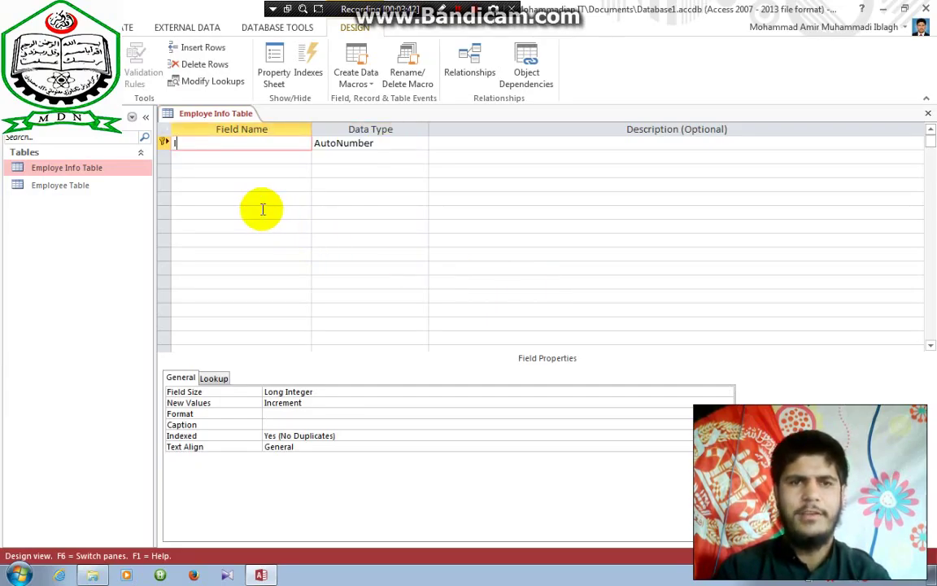
pyautogui.write('ID')
pyautogui.press('Tab')
pyautogui.press('Tab')
pyautogui.press('Tab')
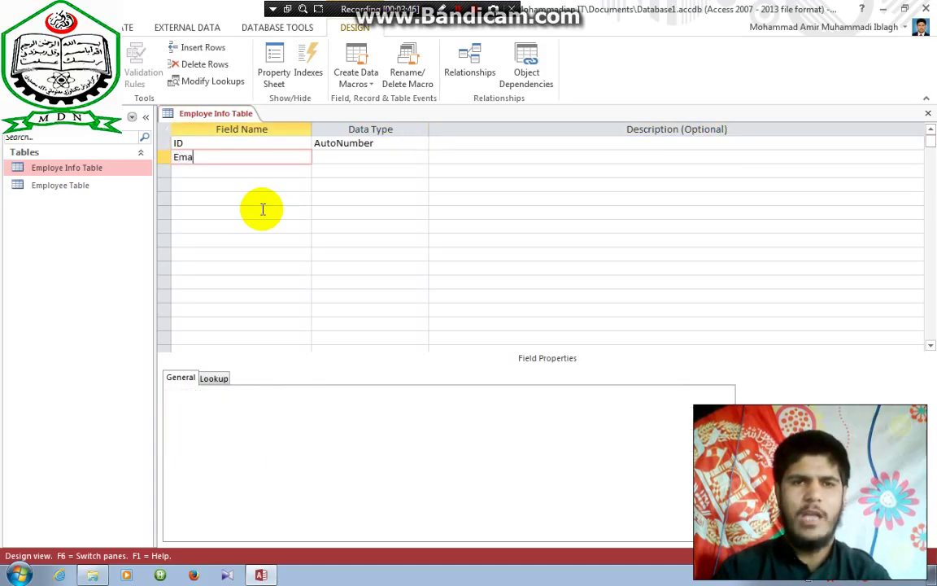
# - Add a Phone field with the Number data type
pyautogui.write('Phn')
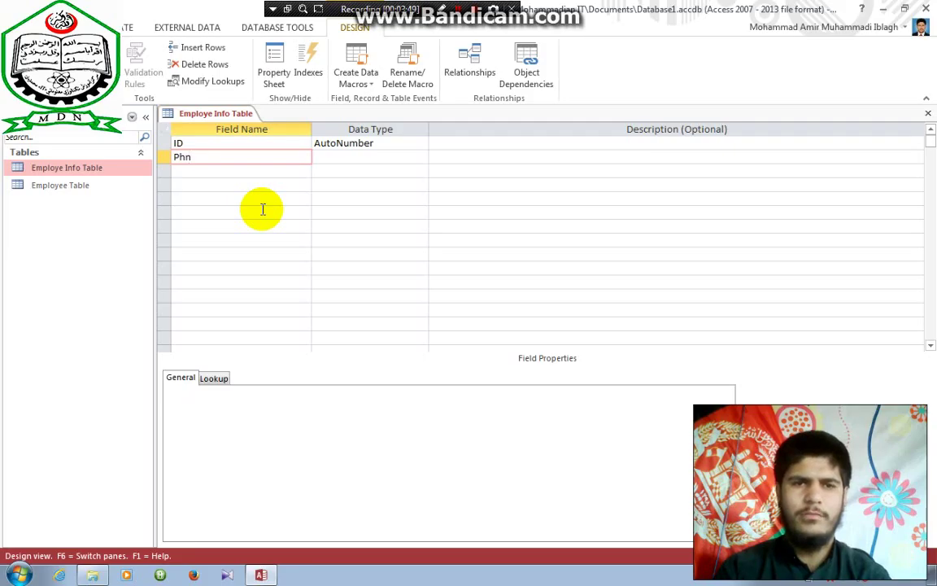
pyautogui.write('oen')
pyautogui.press('Tab')
pyautogui.hotkey('shift', 'Tab')
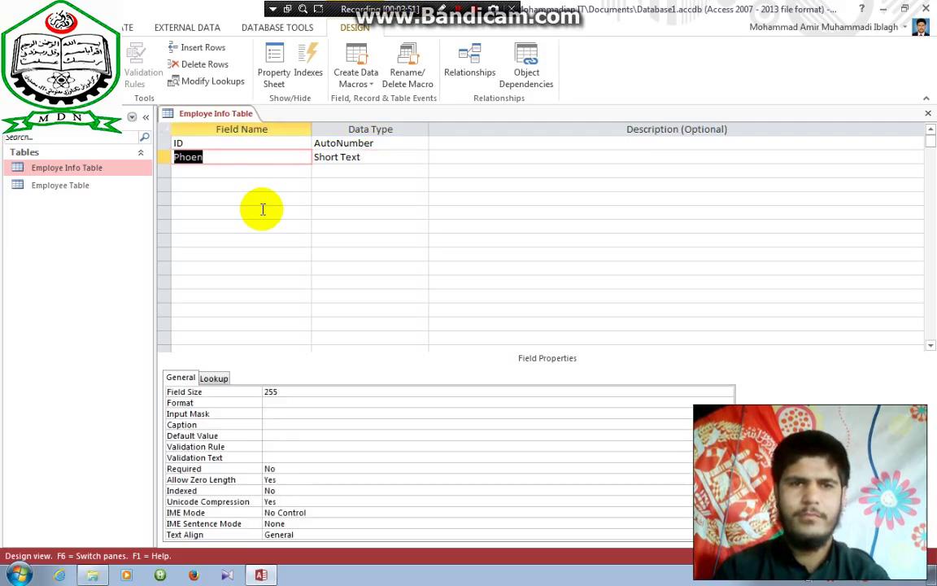
pyautogui.write('Phone')
pyautogui.press('Tab')
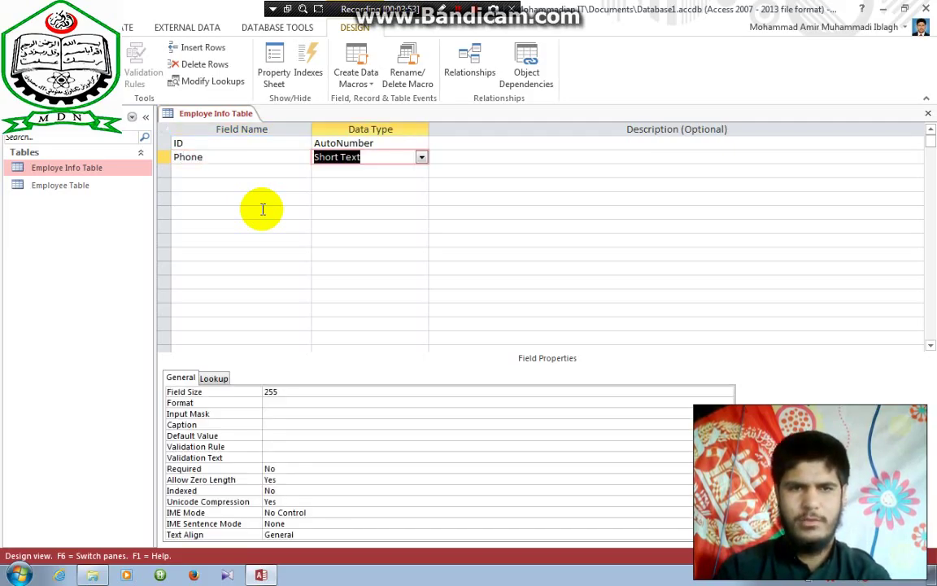
pyautogui.write('n')
pyautogui.press('Tab')
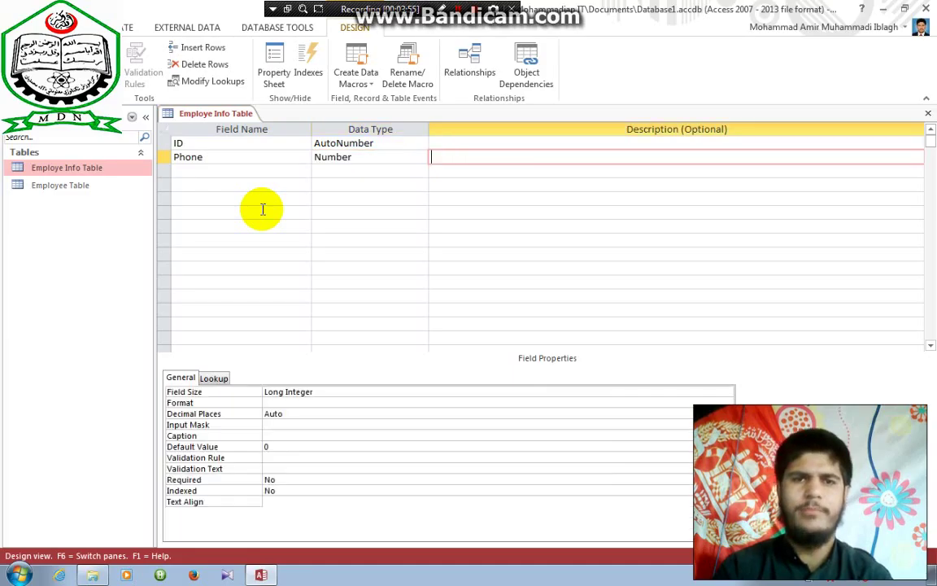
pyautogui.press('Tab')
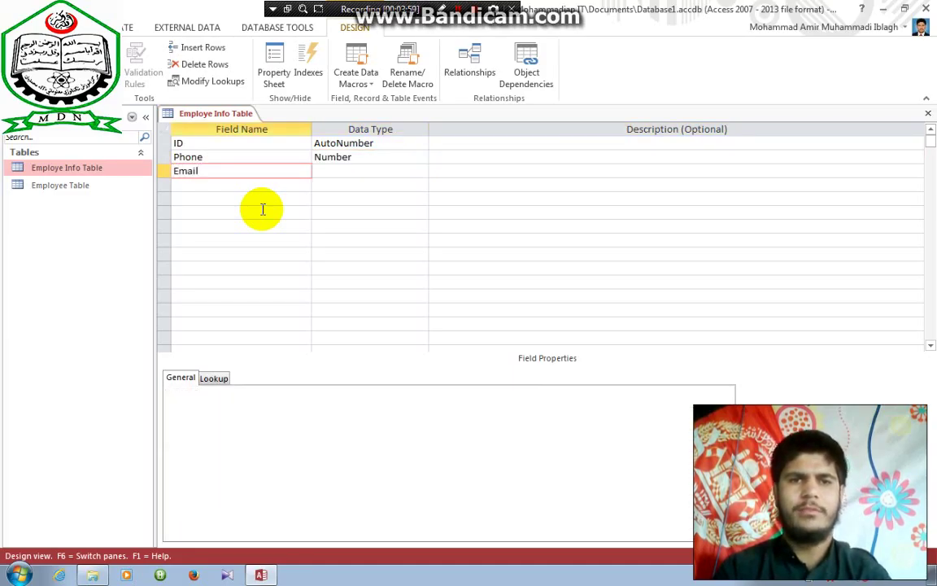
# - Add a Skype field with the Short Text data type
pyautogui.press('BackSpace')
pyautogui.press('BackSpace')
pyautogui.press('BackSpace')
pyautogui.write('Skl')
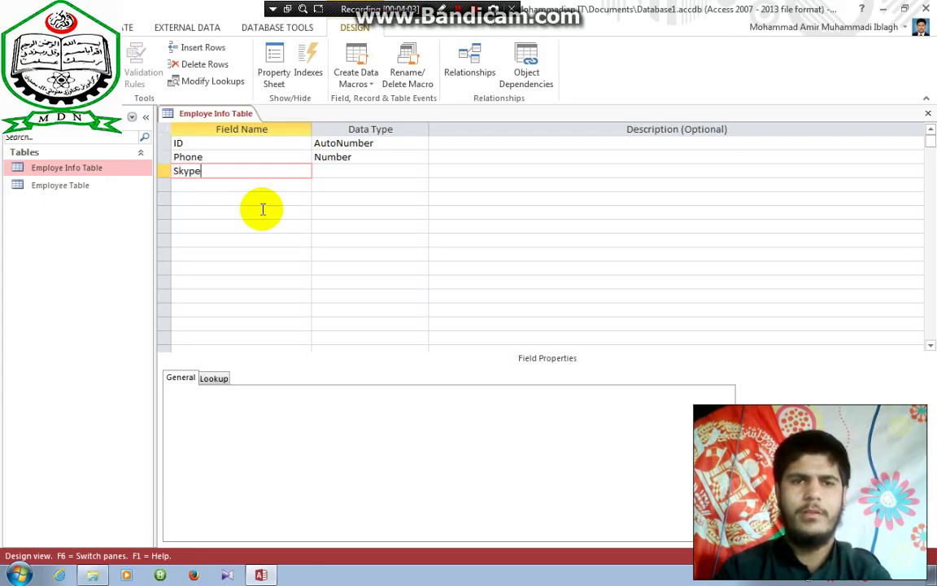
pyautogui.press('Tab')
pyautogui.press('Tab')
pyautogui.press('Tab')
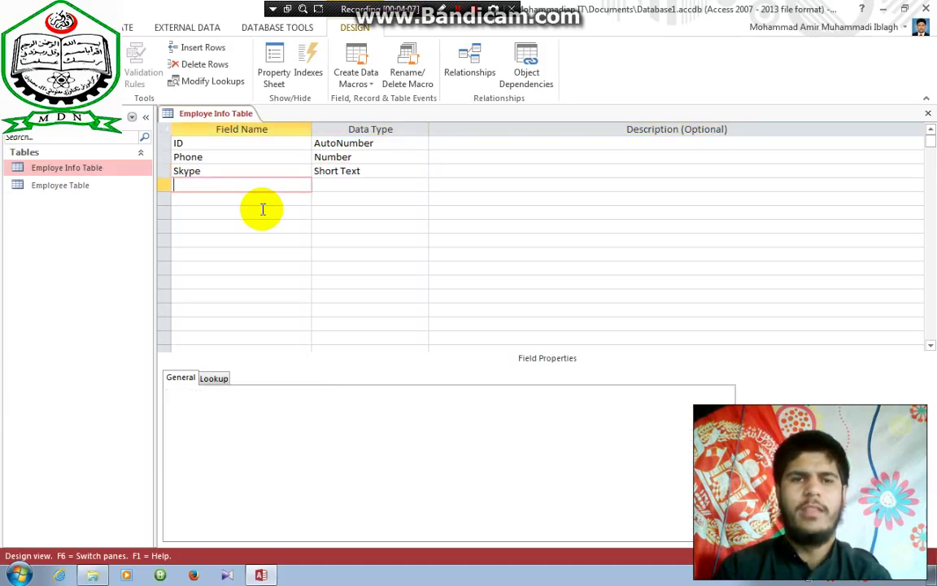
# - Add a Viber field with the Short Text data type
pyautogui.write('Vibe')
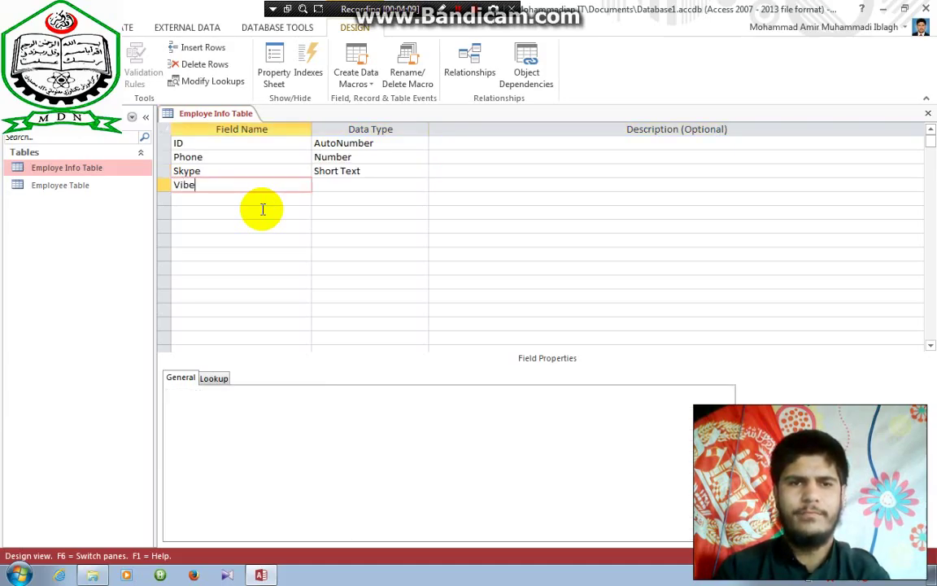
pyautogui.write('r')
pyautogui.press('Tab')
pyautogui.press('Tab')
pyautogui.press('Tab')
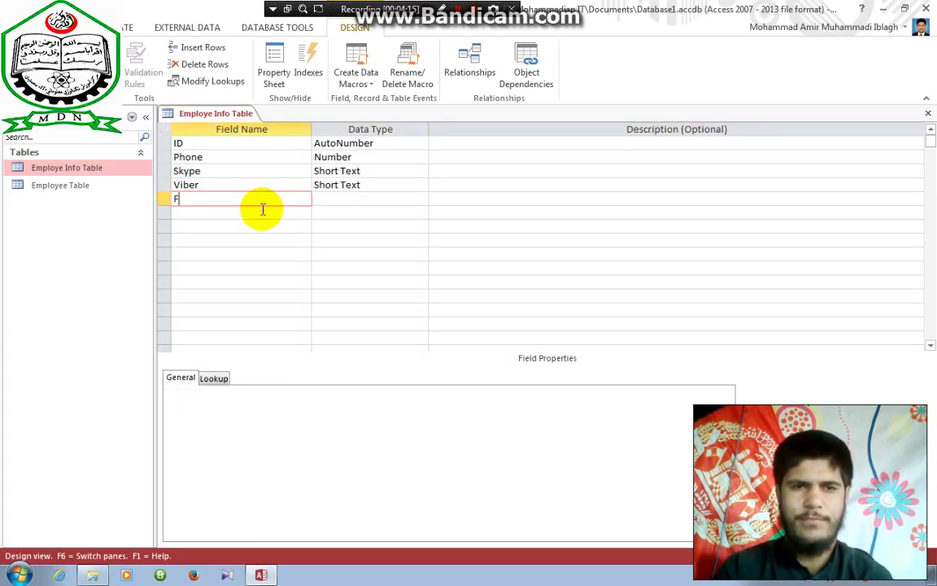
# - Add a Facebook field with the Short Text data type
pyautogui.write('Facebook')
pyautogui.press('Tab')
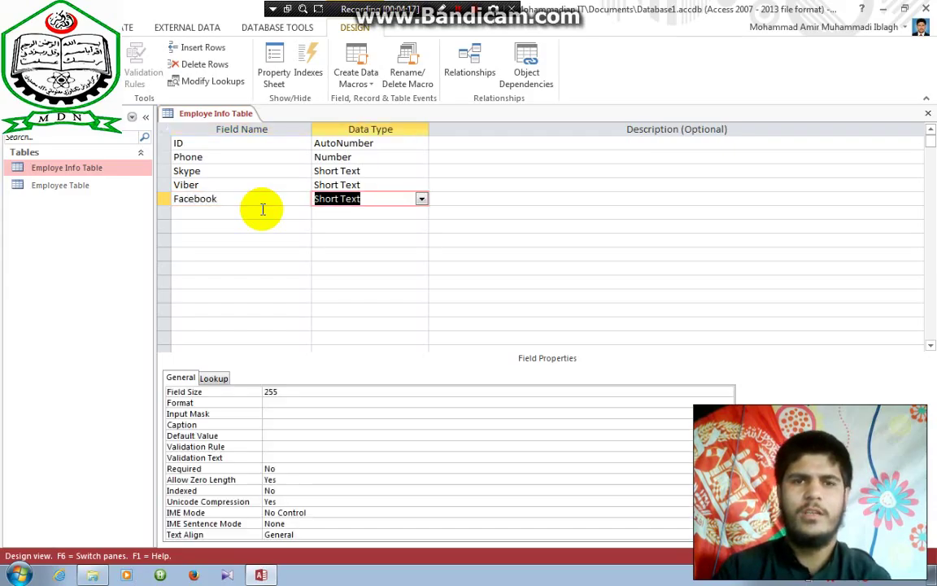
pyautogui.write('l')
pyautogui.press('Tab')
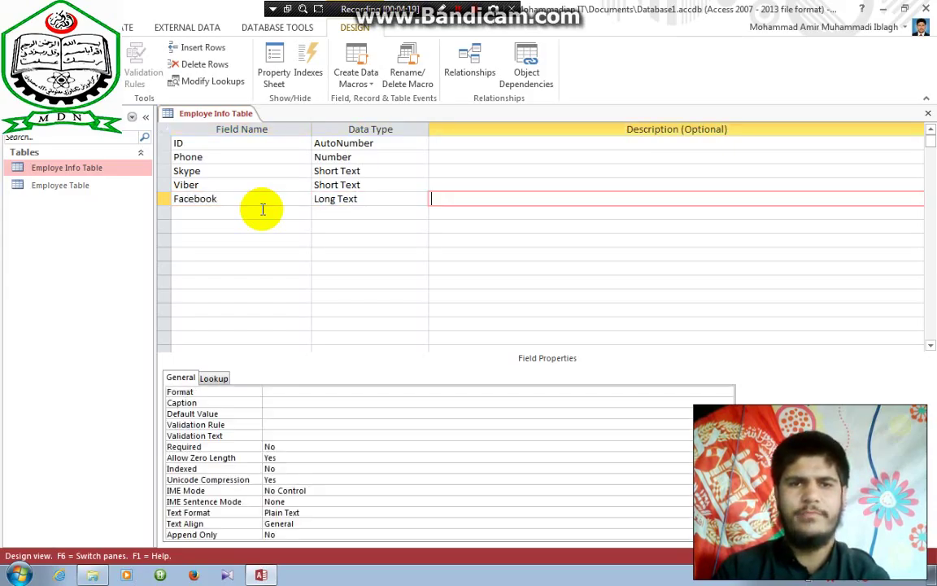
pyautogui.press('Tab')
pyautogui.hotkey('shift', 'Tab')
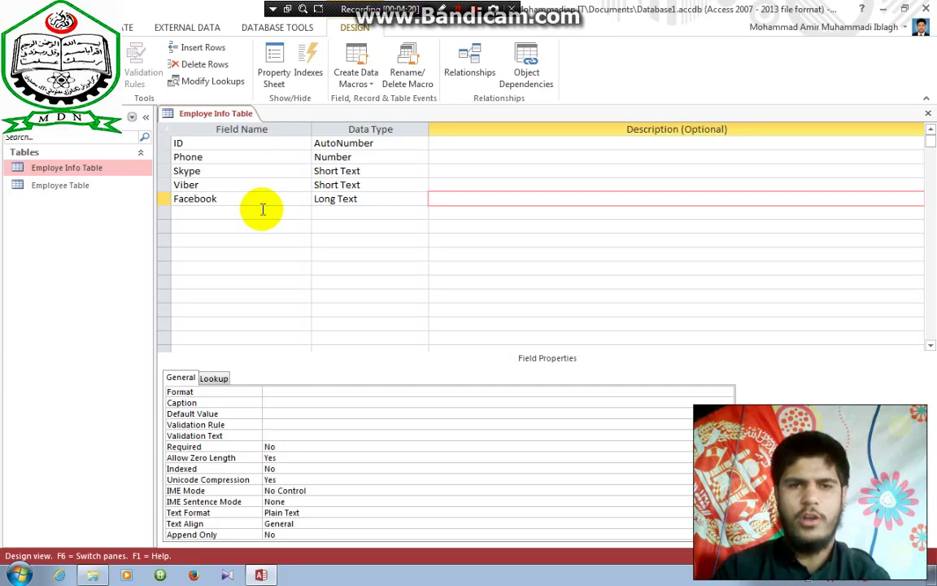
pyautogui.hotkey('shift', 'Tab')
pyautogui.write('sh')
pyautogui.press('Tab')
pyautogui.press('Tab')
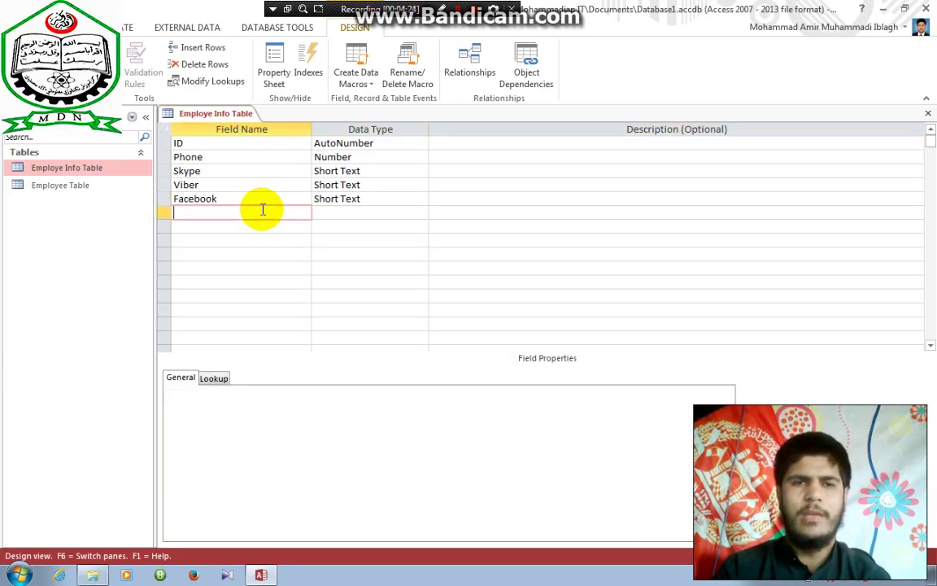
# - Add an Email field with the Hyperlink data type
pyautogui.press('Tab')
pyautogui.write('h')
pyautogui.press('Tab')
pyautogui.press('Tab')
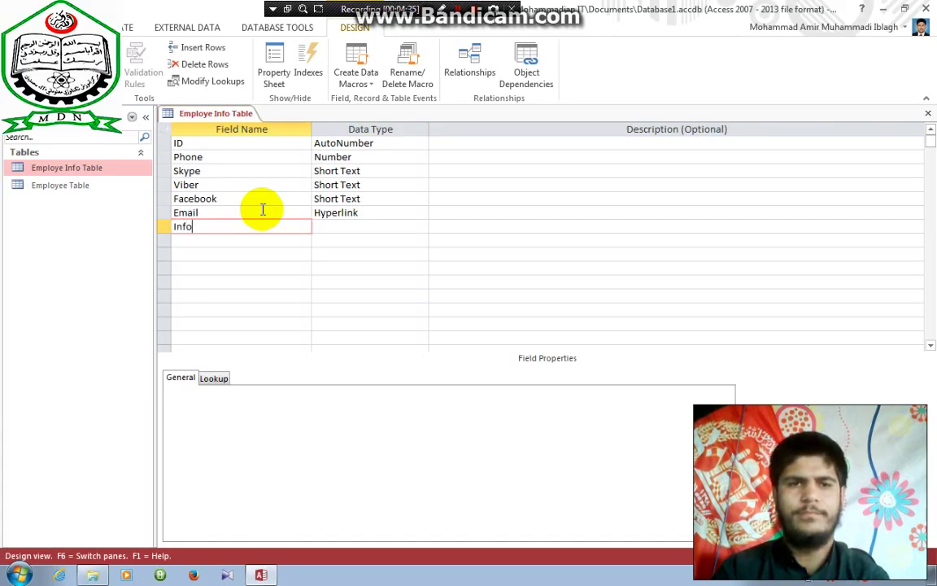
# - Add an Info field with the Long Text data type and close the Employe Info Table
pyautogui.press('Tab')
pyautogui.write('l')
pyautogui.press('Tab')
pyautogui.press('Tab')
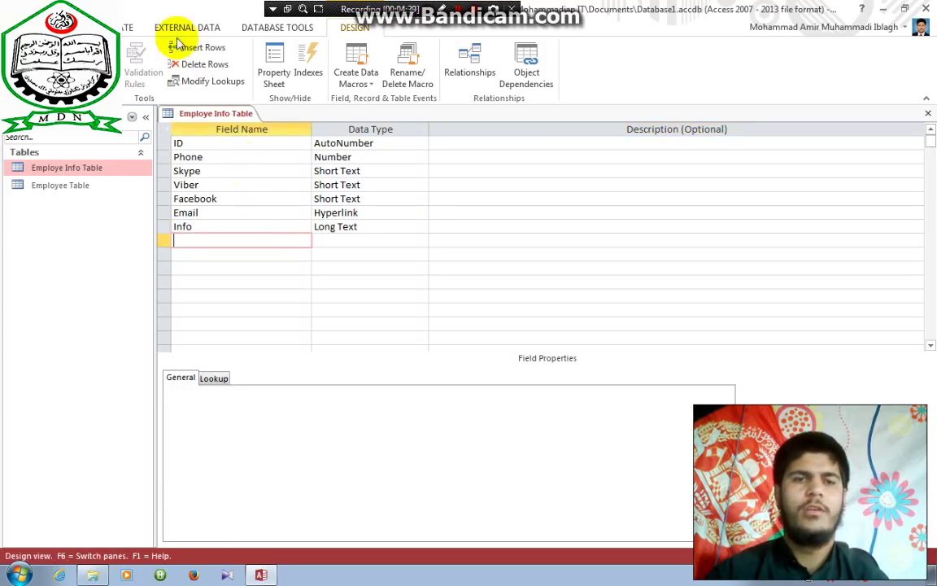
pyautogui.rightClick(194, 115)
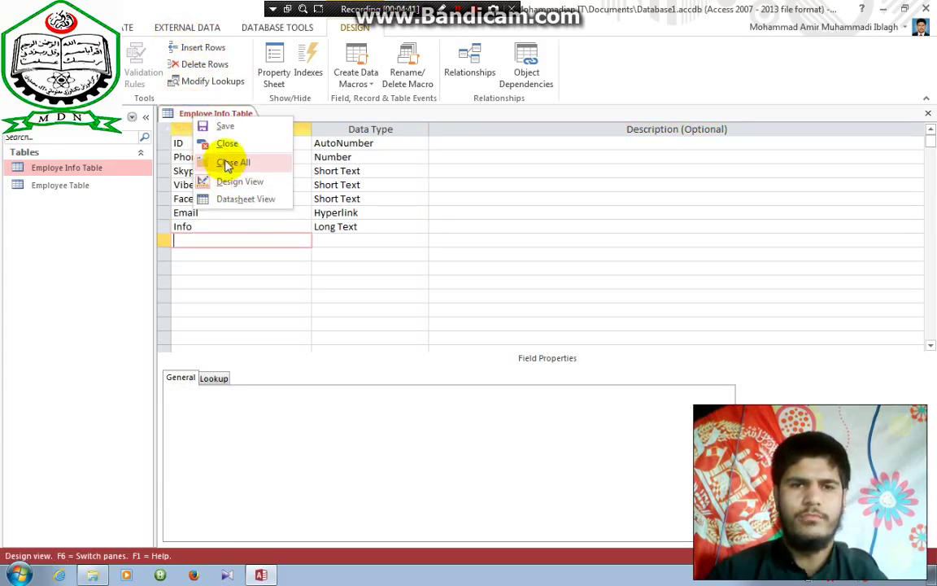
pyautogui.click(225, 162)
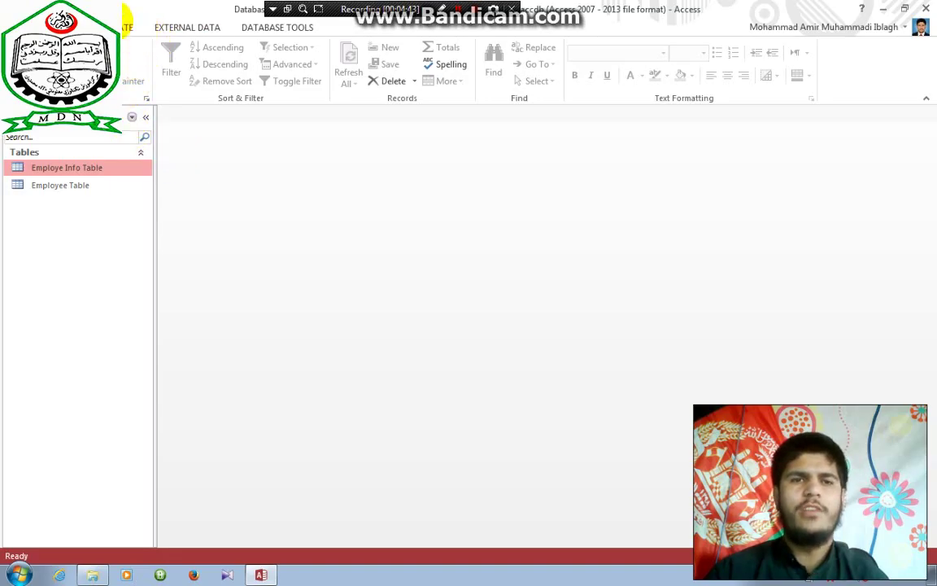
# - Open the Relationships window and add both the Employe Info Table and the Employee Table to it
pyautogui.click(126, 23)
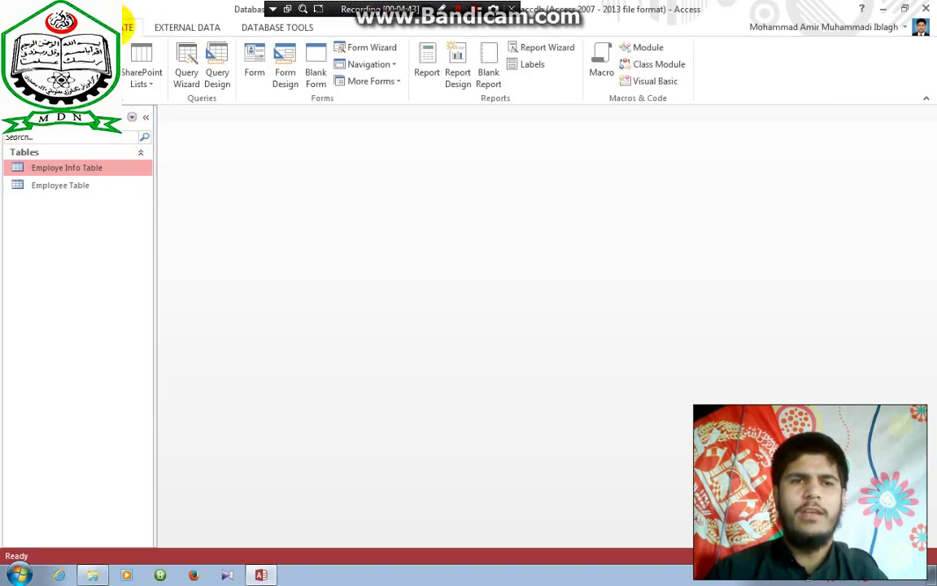
pyautogui.click(213, 27)
pyautogui.click(248, 26)
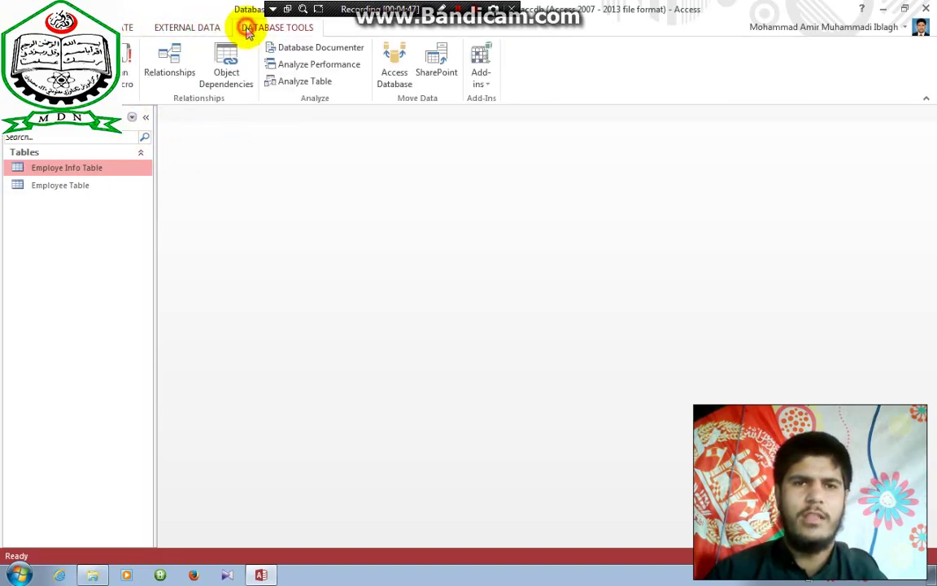
pyautogui.click(171, 77)
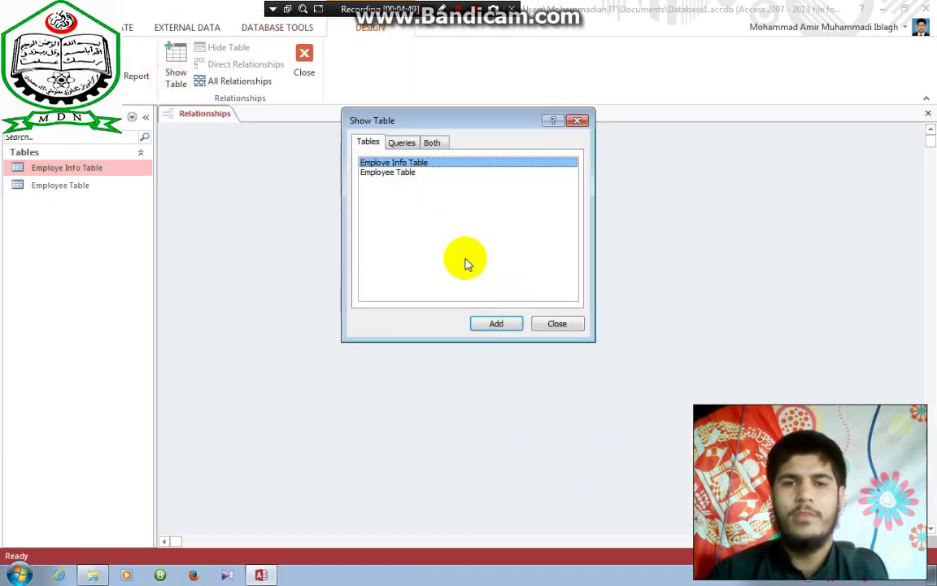
pyautogui.keyDown('shift'); pyautogui.click(406, 173); pyautogui.keyUp('shift')
pyautogui.click(497, 325)
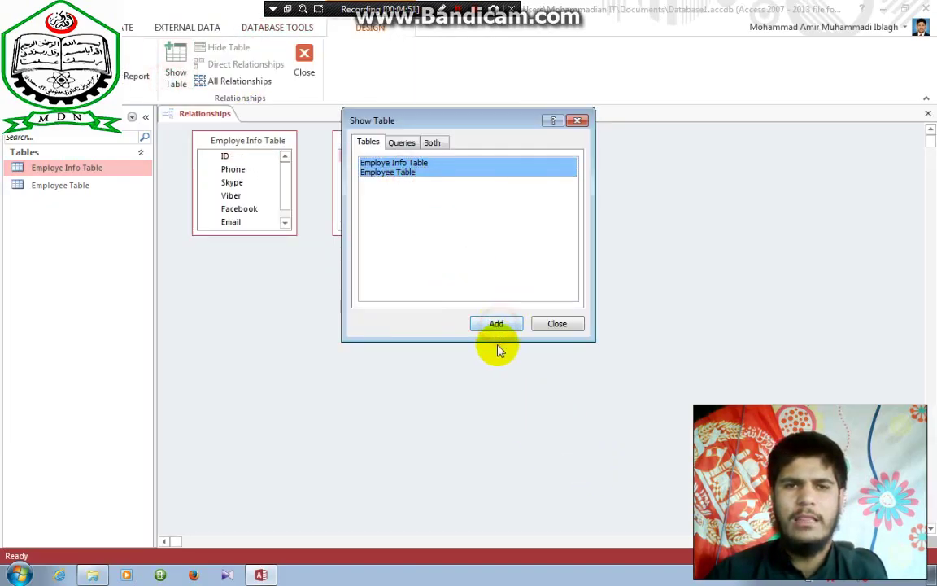
pyautogui.click(556, 324)
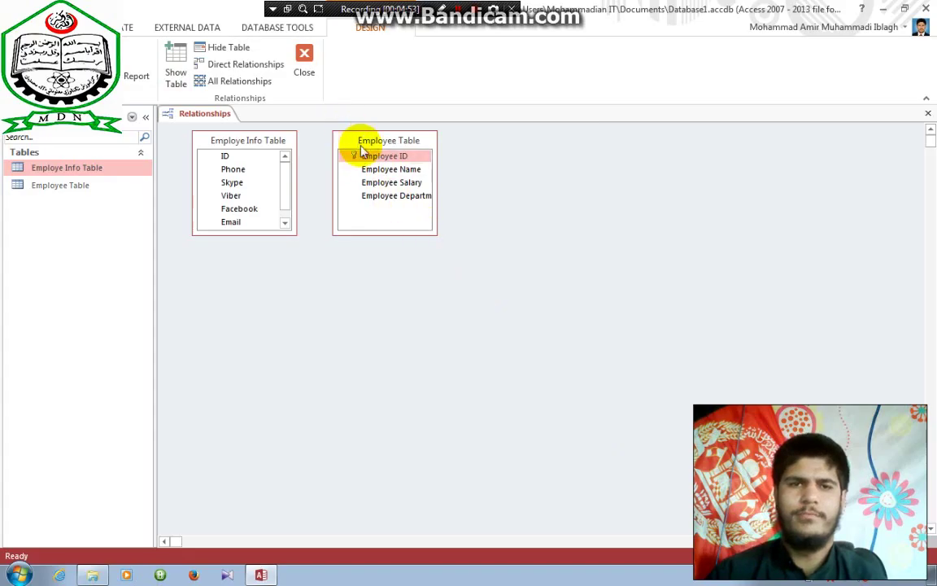
# - Arrange the relationship diagram with the Employe Info Table below and to the right of the Employee Table, leaving a gap between them
pyautogui.moveTo(359, 147); pyautogui.dragTo(426, 185)
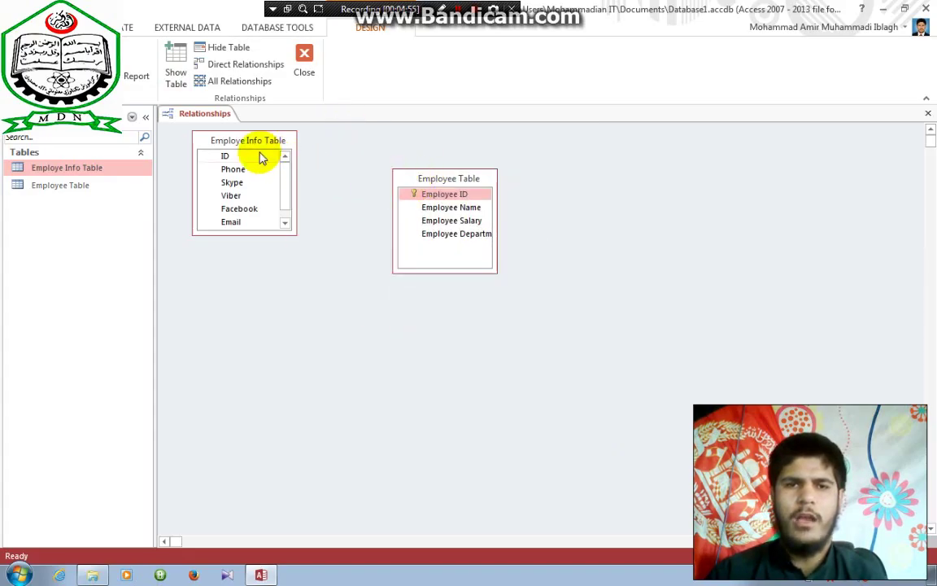
pyautogui.moveTo(252, 152); pyautogui.dragTo(565, 293)
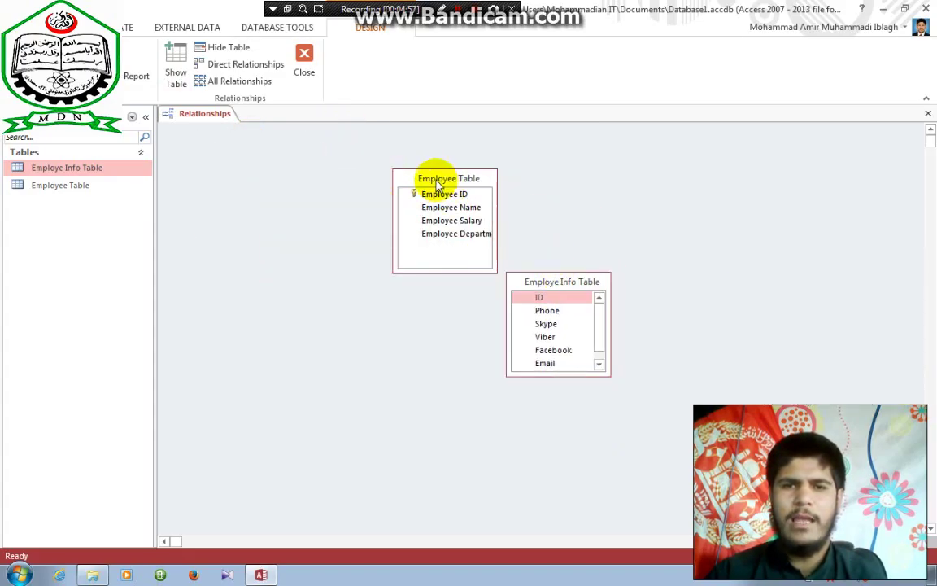
pyautogui.moveTo(429, 182); pyautogui.dragTo(368, 167)
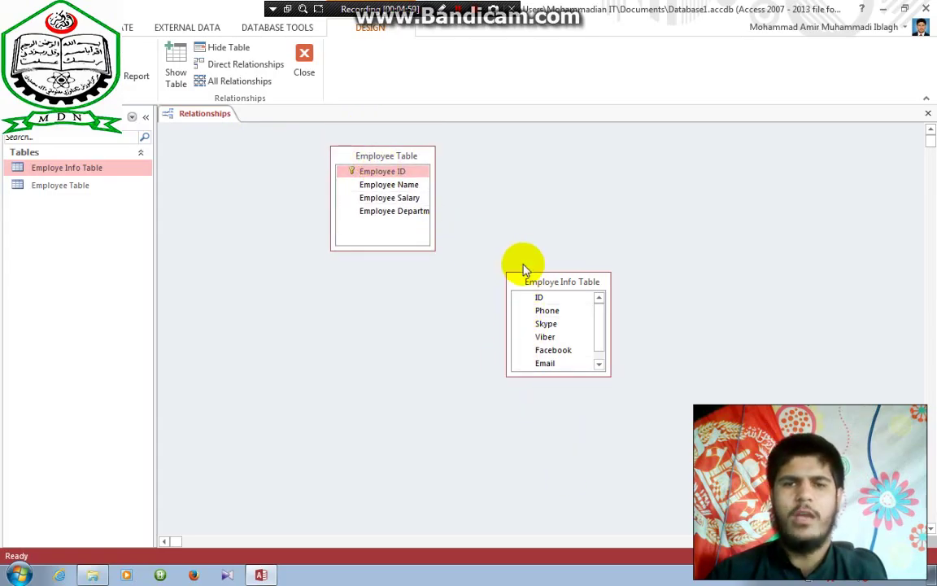
pyautogui.moveTo(534, 277); pyautogui.dragTo(563, 216)
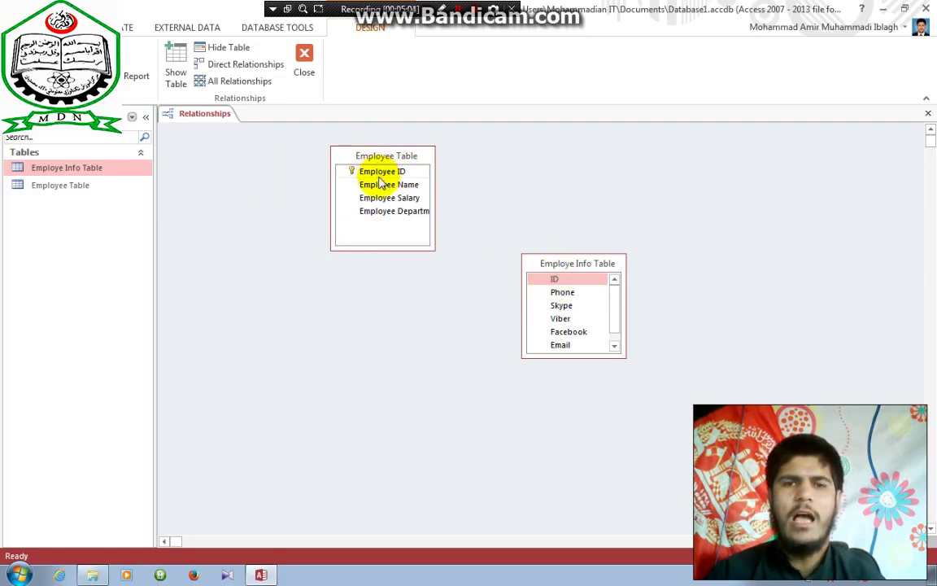
# - Relate the Employee Table's Employee ID to the Employe Info Table's ID with referential integrity enforced, and close the Relationships window
pyautogui.moveTo(376, 174); pyautogui.dragTo(553, 283)
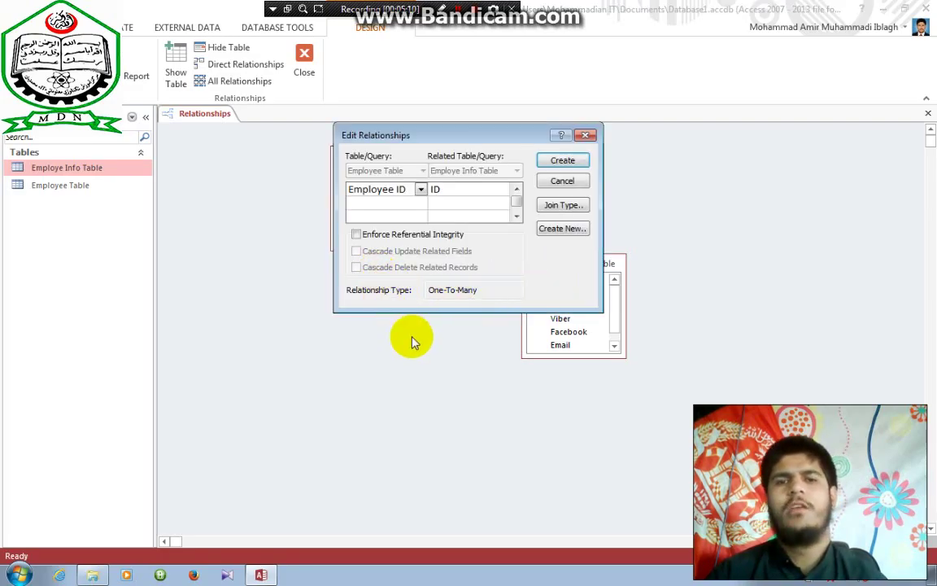
pyautogui.moveTo(494, 138); pyautogui.dragTo(422, 210)
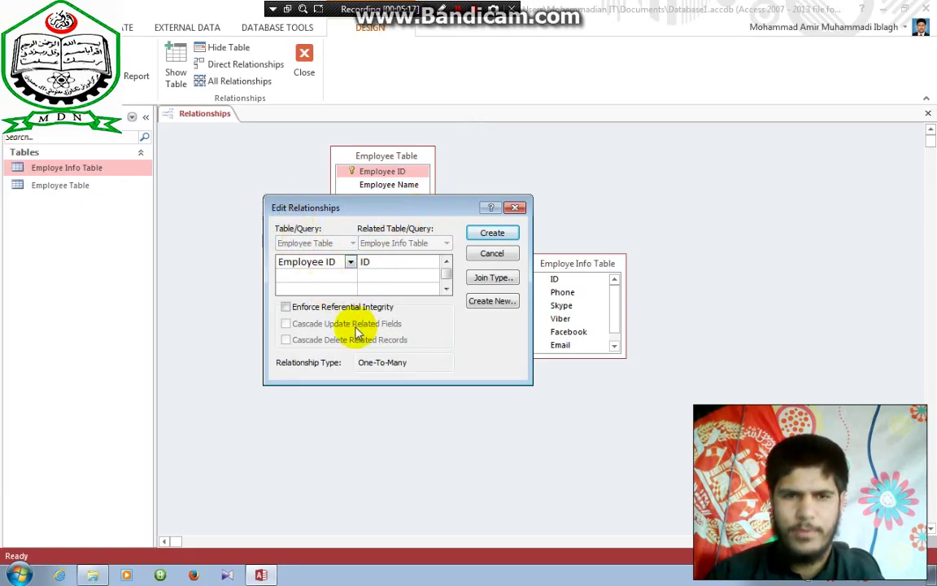
pyautogui.click(303, 308)
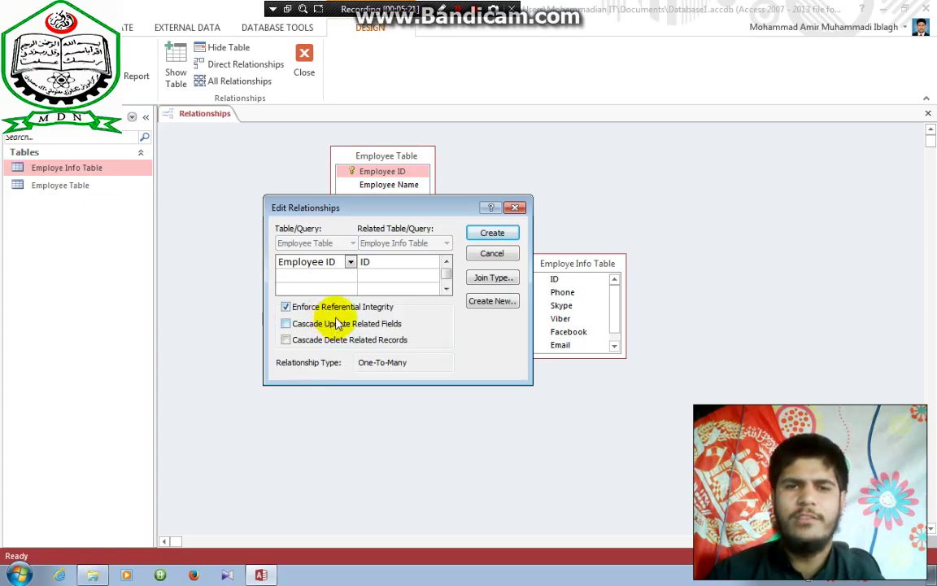
pyautogui.click(488, 234)
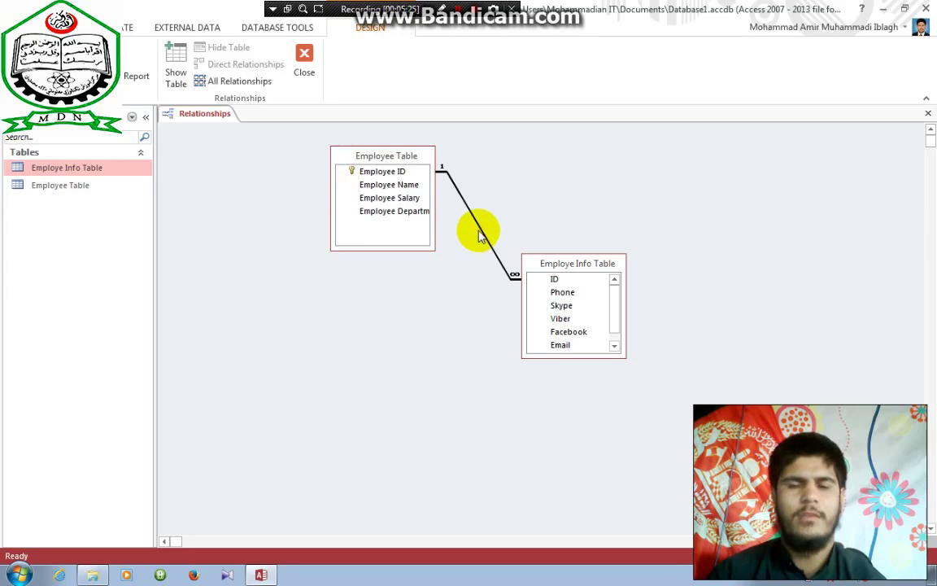
pyautogui.rightClick(195, 121)
pyautogui.click(201, 162)
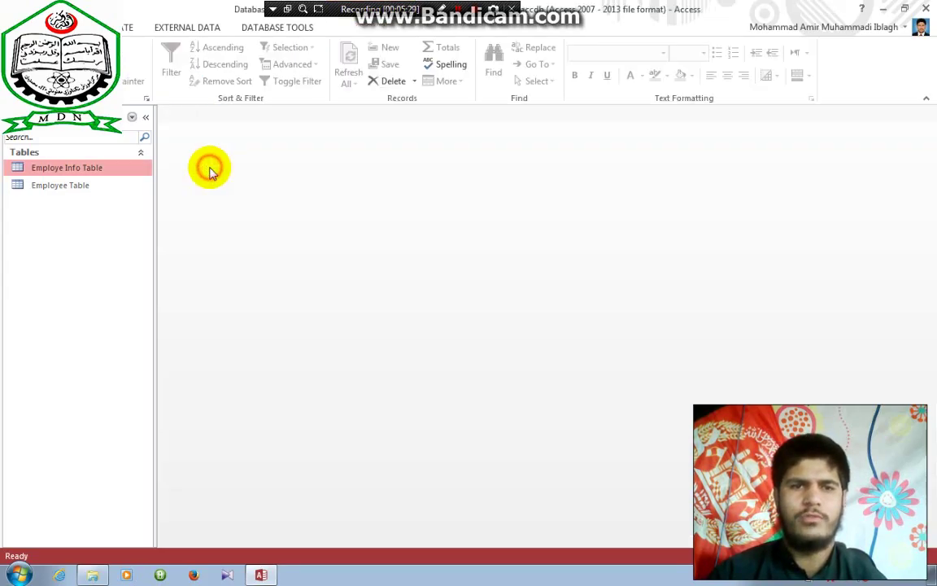
# - Open the Employee Table's datasheet and widen the Employee Name column to fit its heading
pyautogui.doubleClick(67, 185)
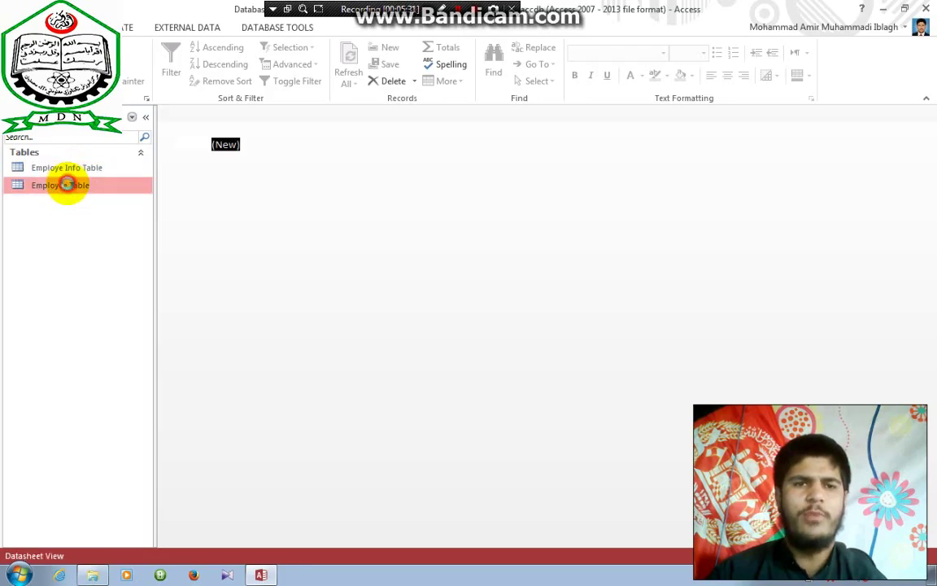
pyautogui.click(262, 144)
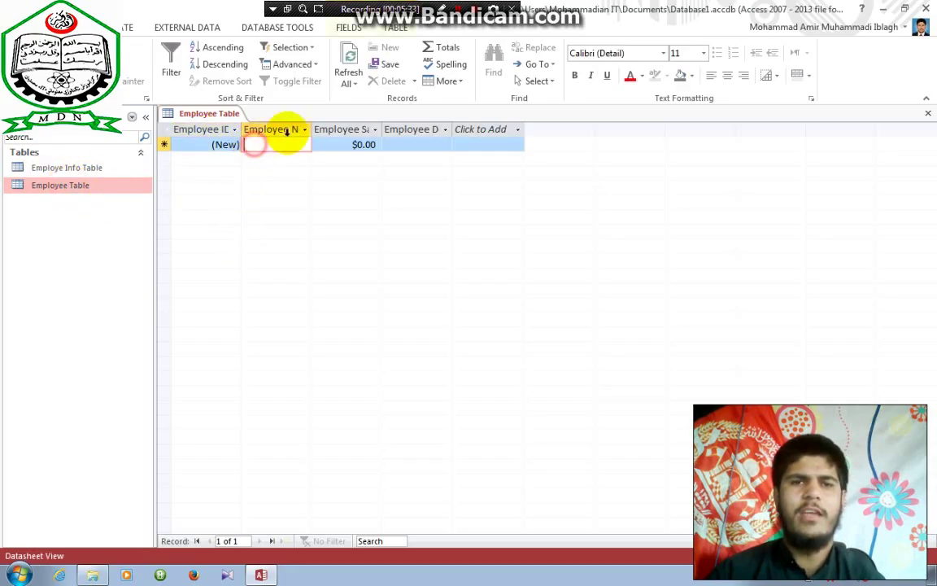
pyautogui.doubleClick(310, 129)
pyautogui.click(309, 143)
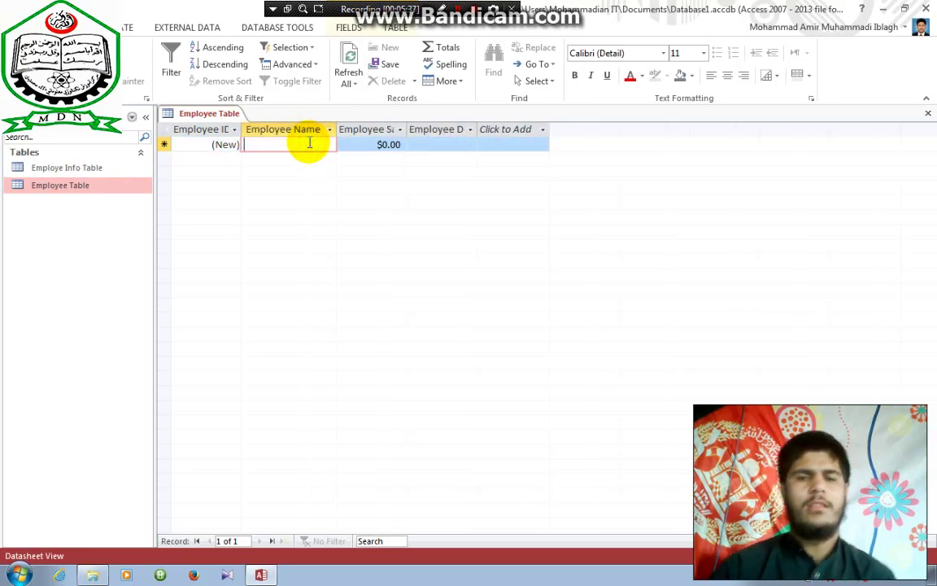
# - Fill in the first employee record with the employee's name, a salary of 1000 and the department IT
pyautogui.write('Ahmad')
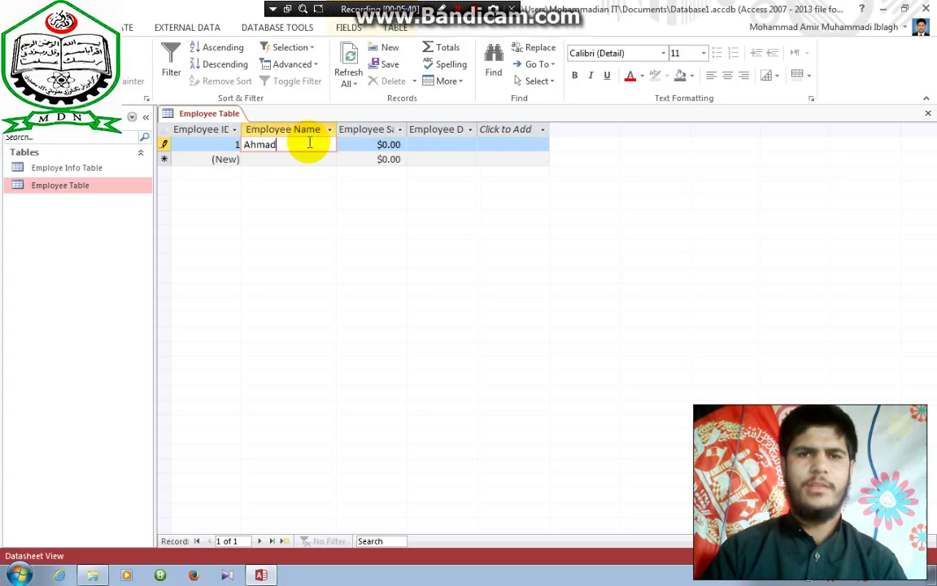
pyautogui.press('Tab')
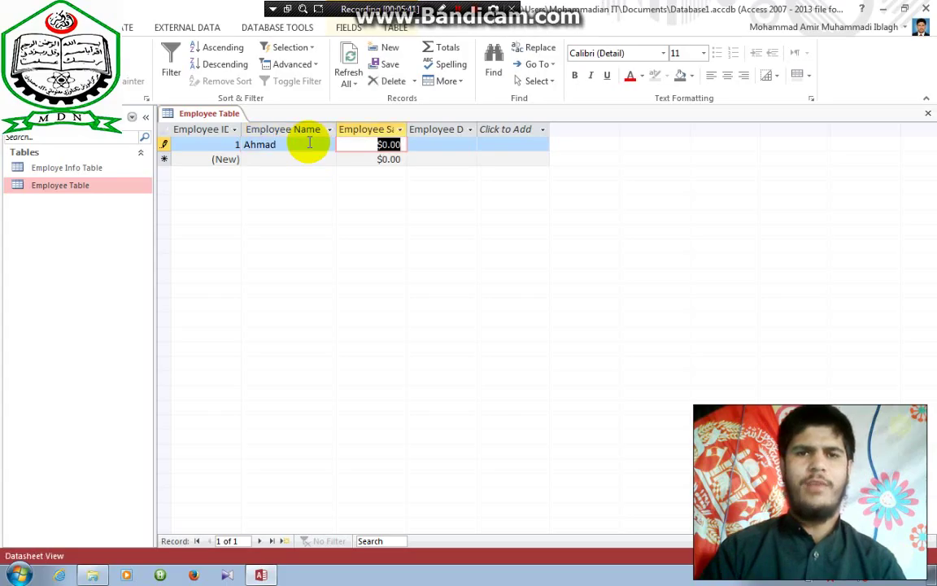
pyautogui.write('1000')
pyautogui.press('Tab')
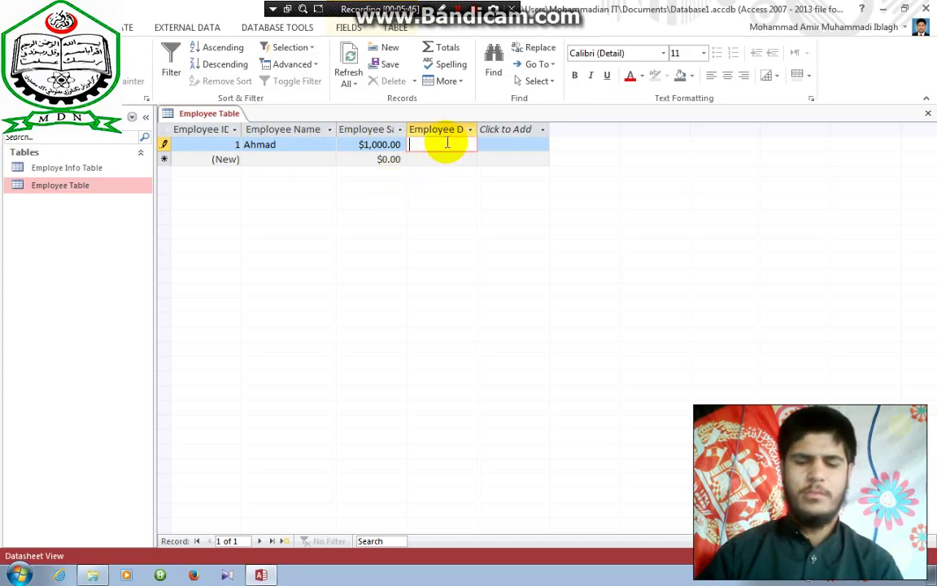
pyautogui.write('IT')
pyautogui.press('Tab')
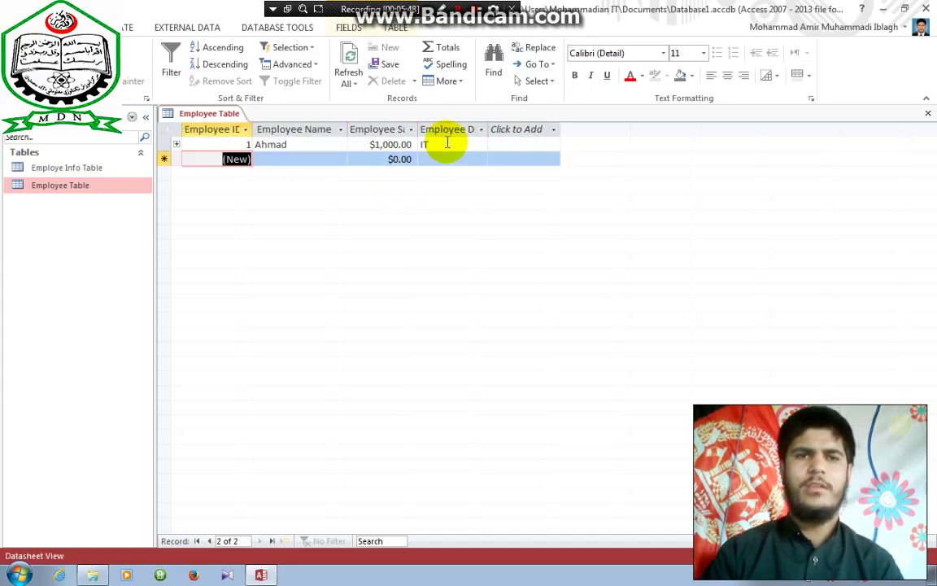
# - Add a second employee record with the employee's name, a salary of 2000 and the department DIT
pyautogui.press('Tab')
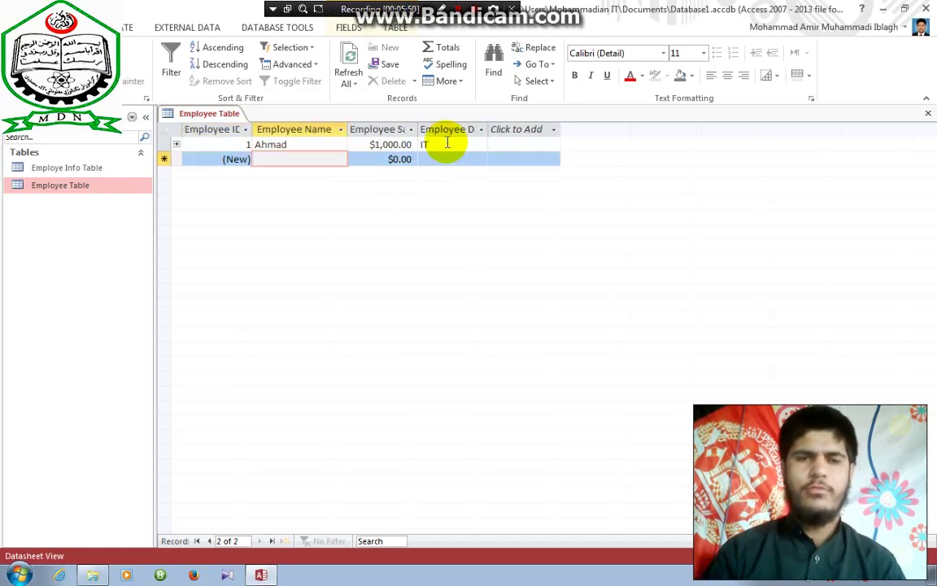
pyautogui.write('Ali')
pyautogui.press('Tab')
pyautogui.write('200')
pyautogui.press('Tab')
pyautogui.hotkey('shift', 'Tab')
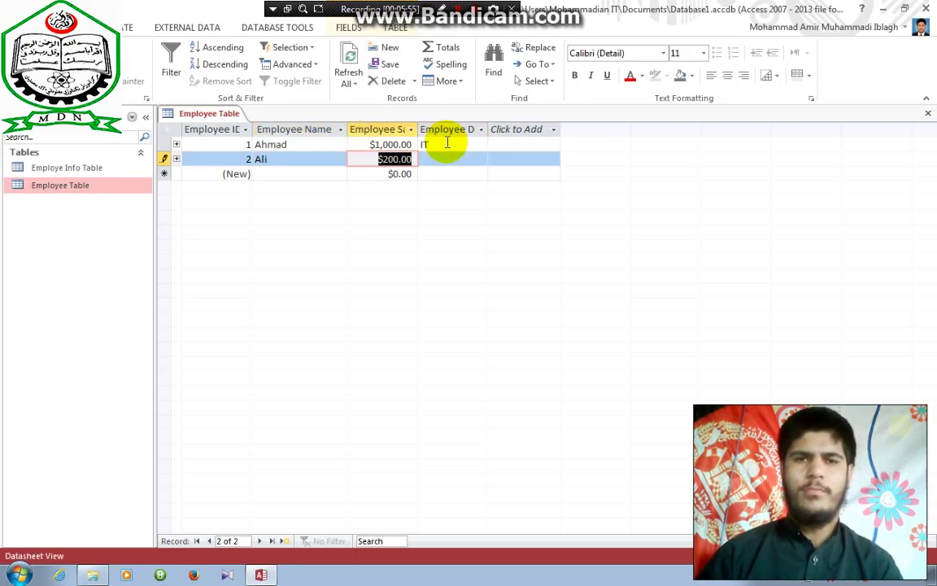
pyautogui.write('200')
pyautogui.press('Tab')
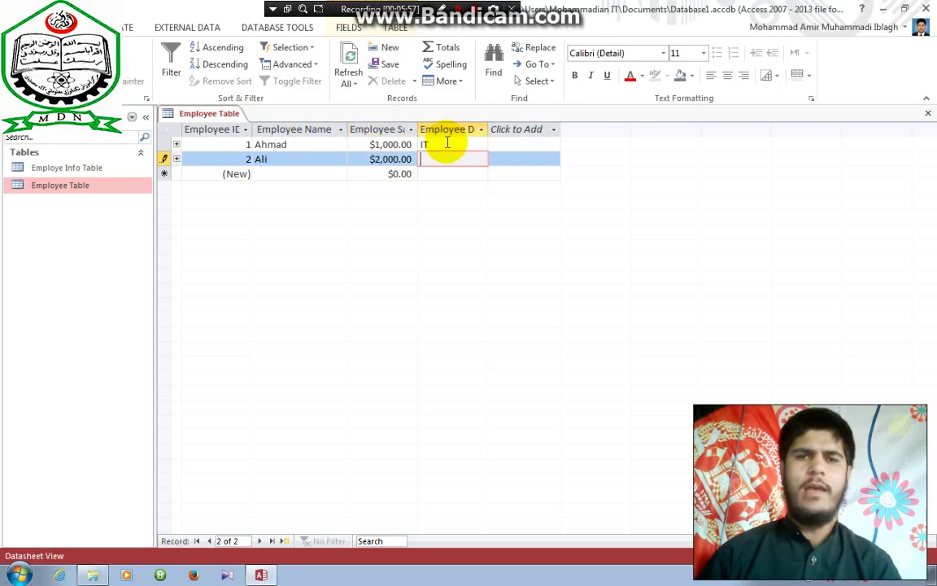
pyautogui.write('DIT')
pyautogui.press('Tab')
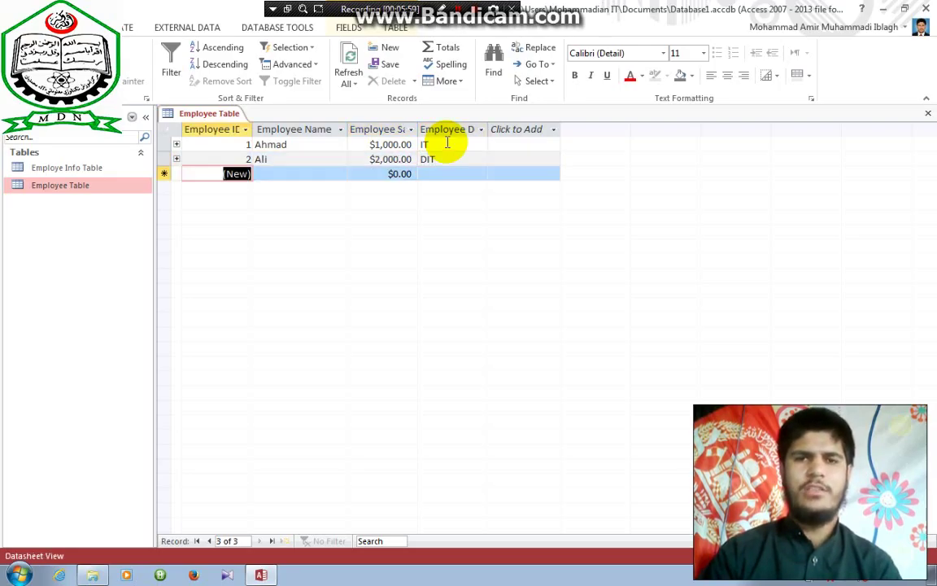
# - Add a third employee record with the employee's name, a salary of 3,000 and the department CIT, and return to the first record
pyautogui.press('Tab')
pyautogui.write('M')
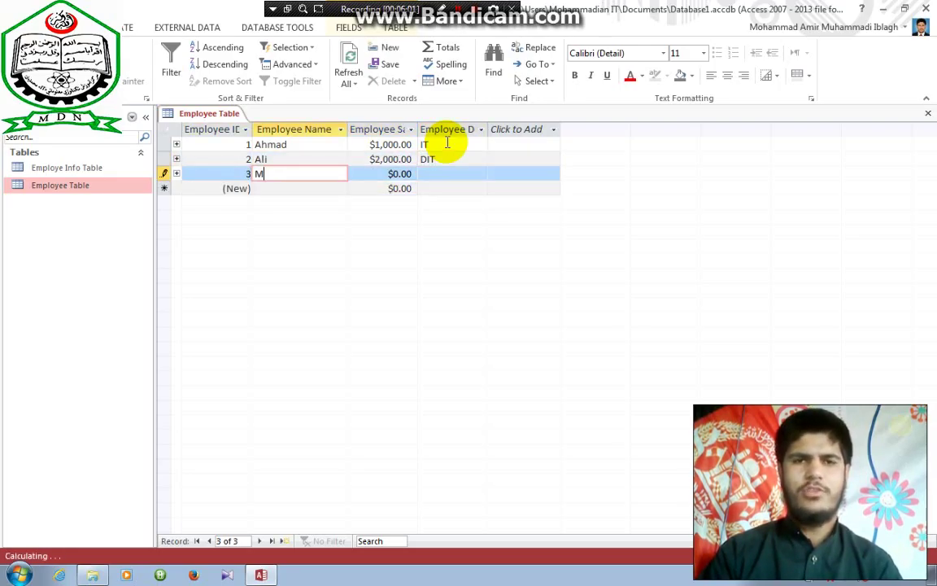
pyautogui.write('ansor')
pyautogui.press('Tab')
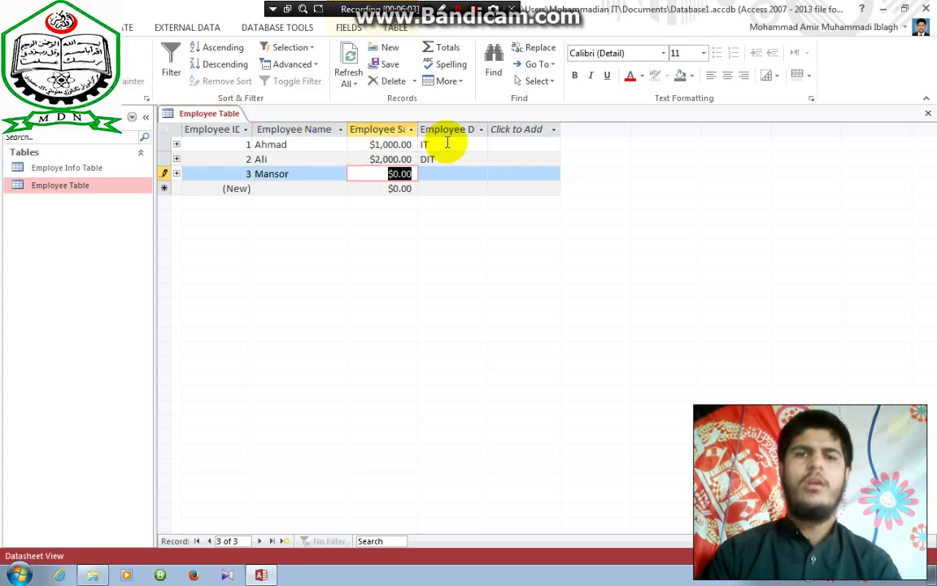
pyautogui.write('3,')
pyautogui.write('000')
pyautogui.press('Tab')
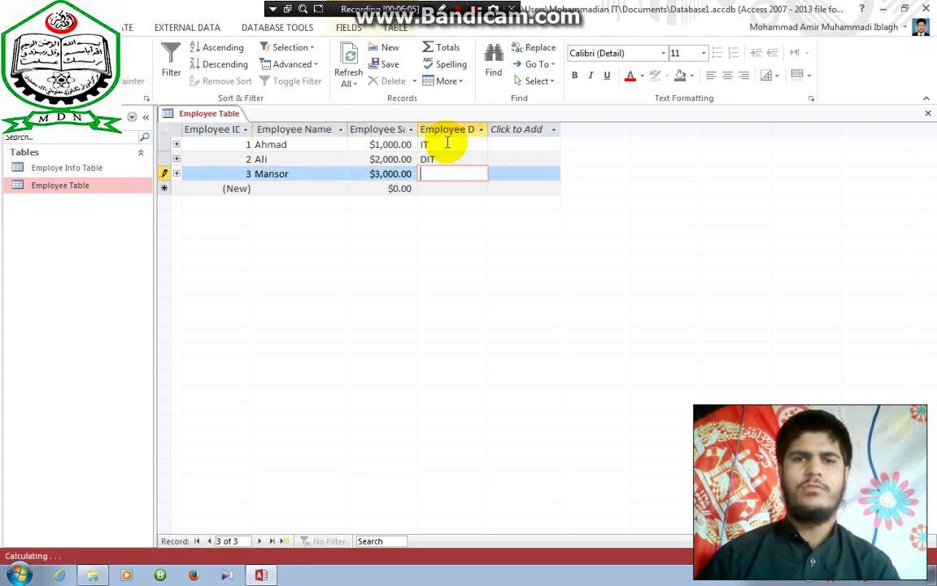
pyautogui.write('CIT')
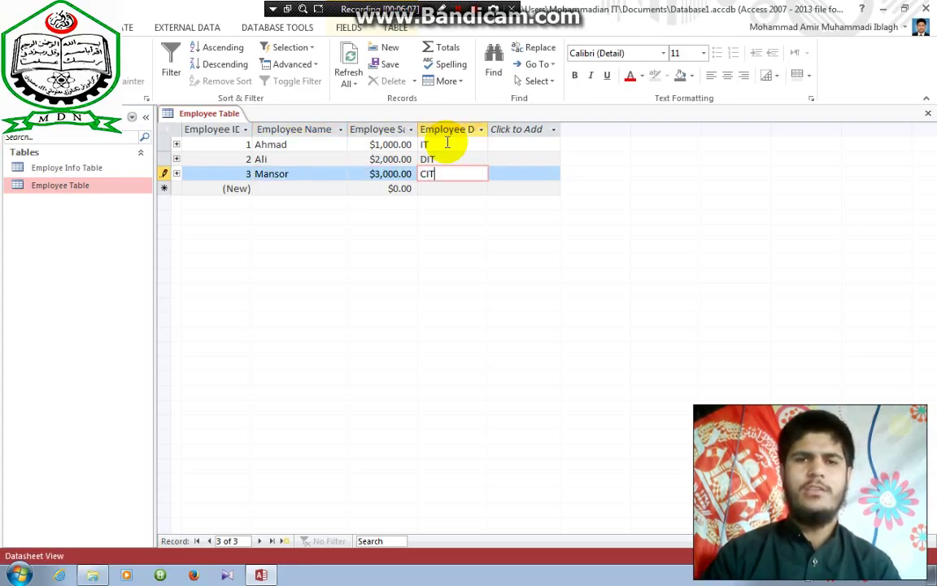
pyautogui.click(209, 145)
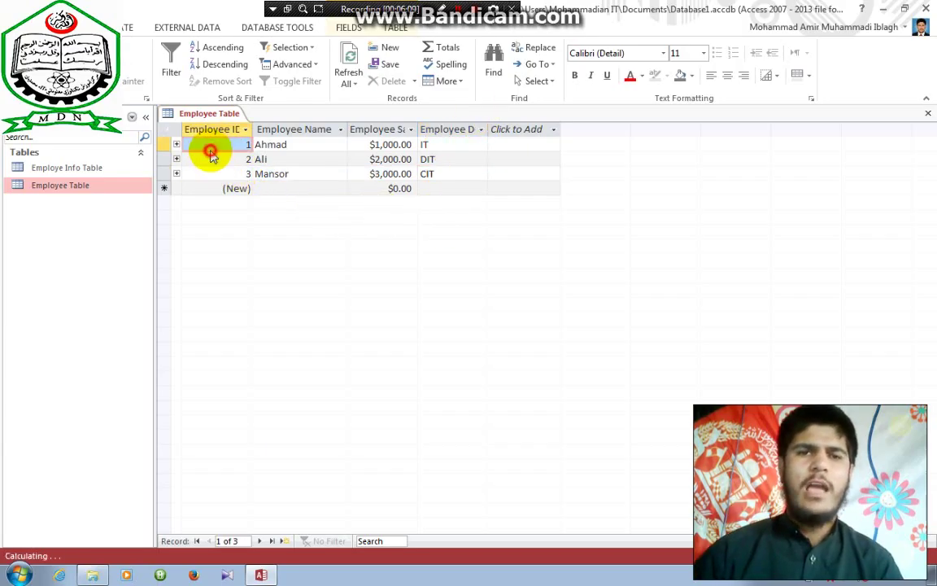
pyautogui.click(294, 145)
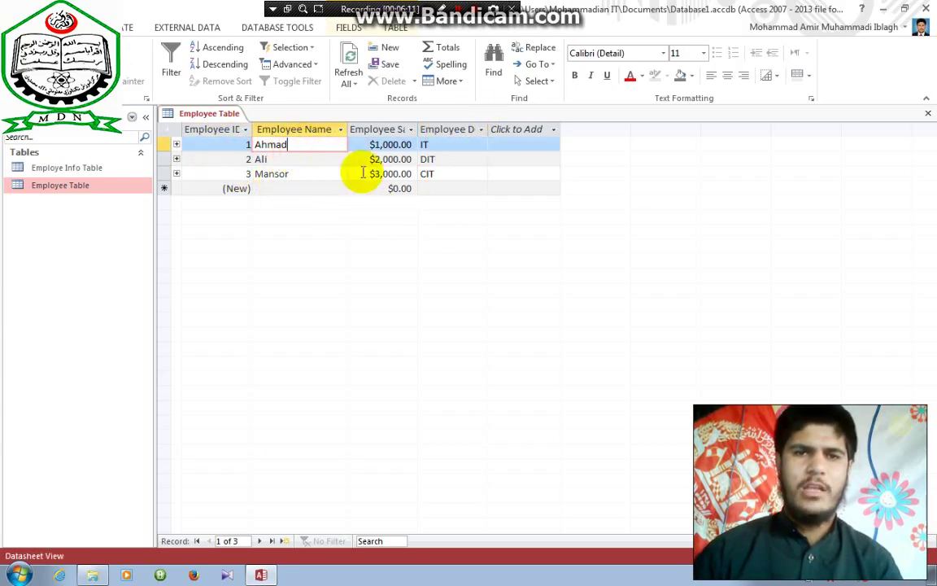
# - Expand the first employee's related records and enter the employee's Skype and Viber account names in the new row
pyautogui.click(176, 145)
pyautogui.click(321, 176)
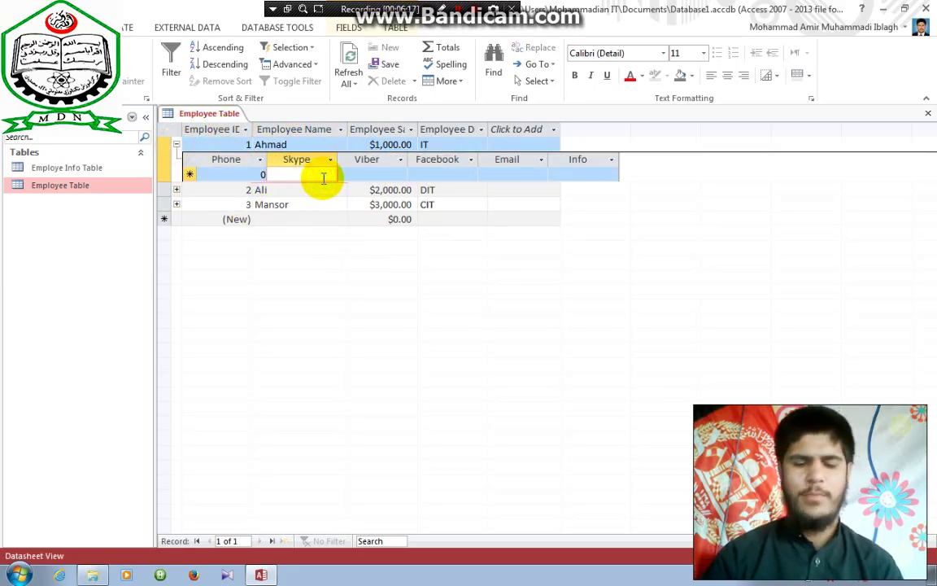
pyautogui.write('Ahma')
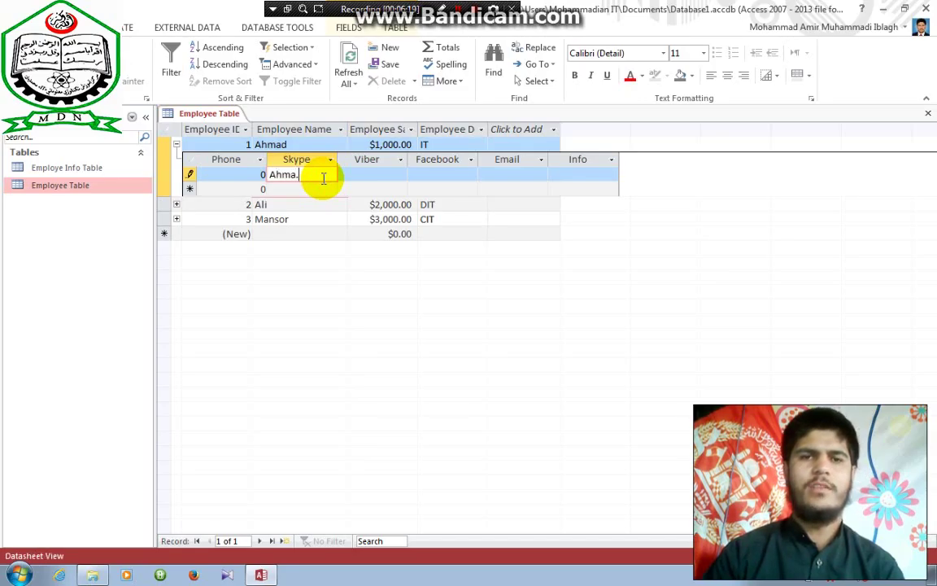
pyautogui.write('d.net')
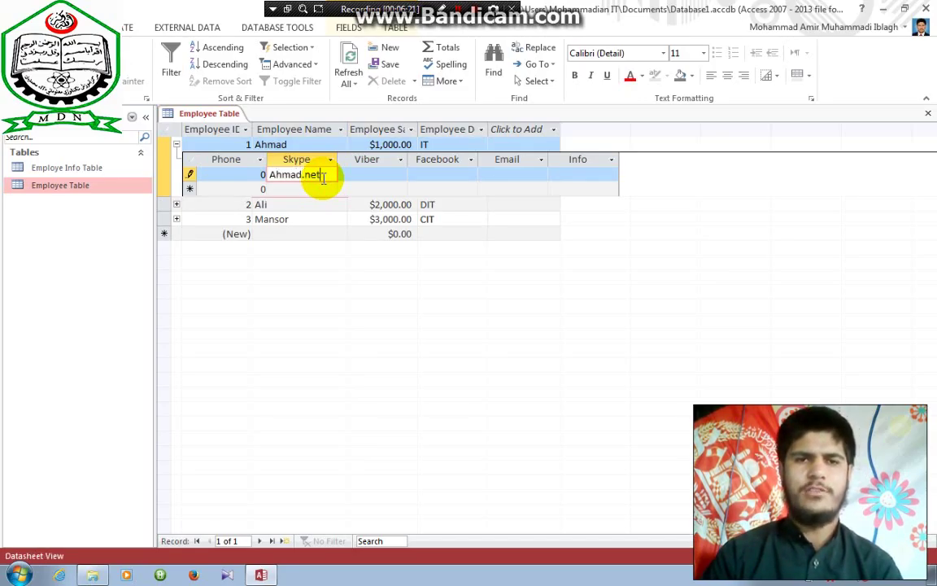
pyautogui.press('Tab')
pyautogui.write('Ahmad.net')
pyautogui.press('Tab')
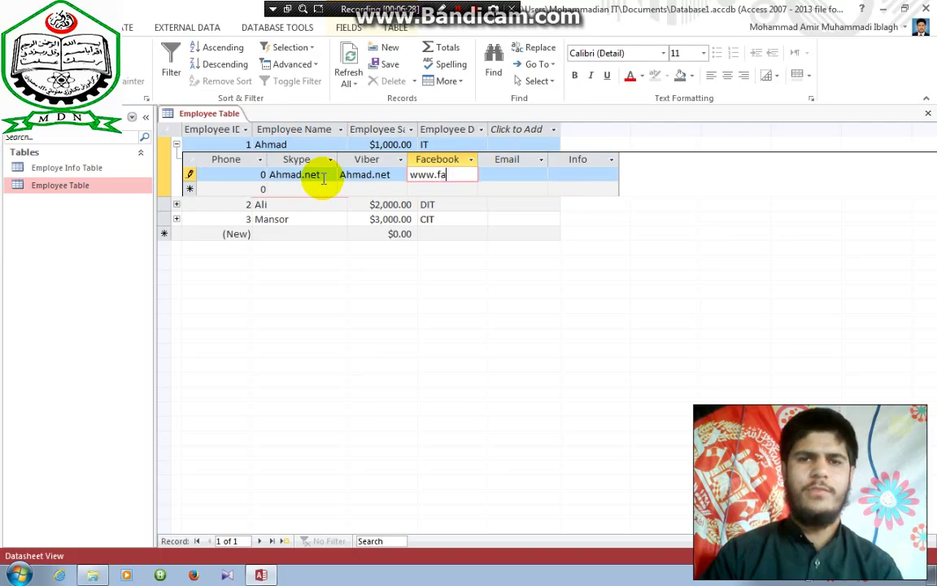
pyautogui.write('www.facboo')
pyautogui.press('BackSpace')
pyautogui.press('BackSpace')
pyautogui.press('BackSpace')
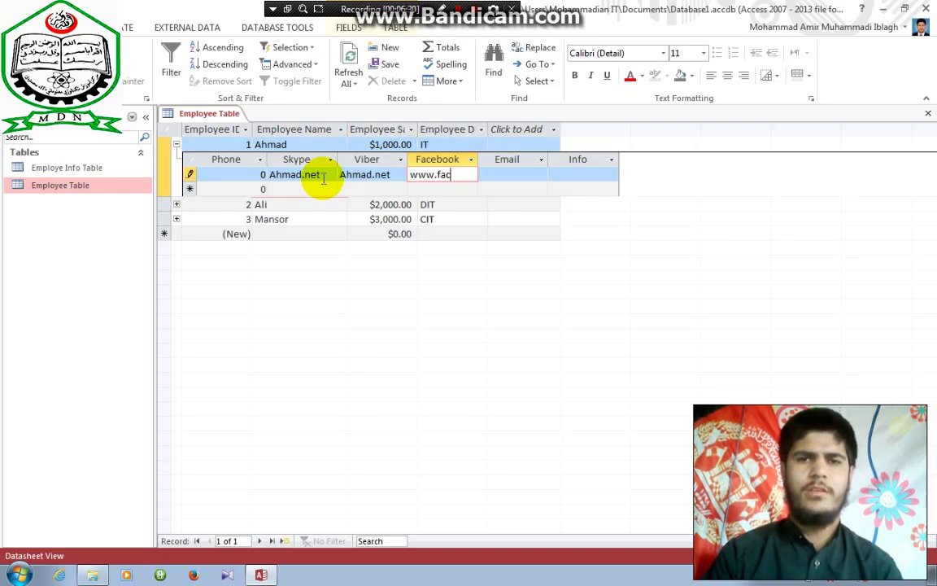
pyautogui.write('ebook.co')
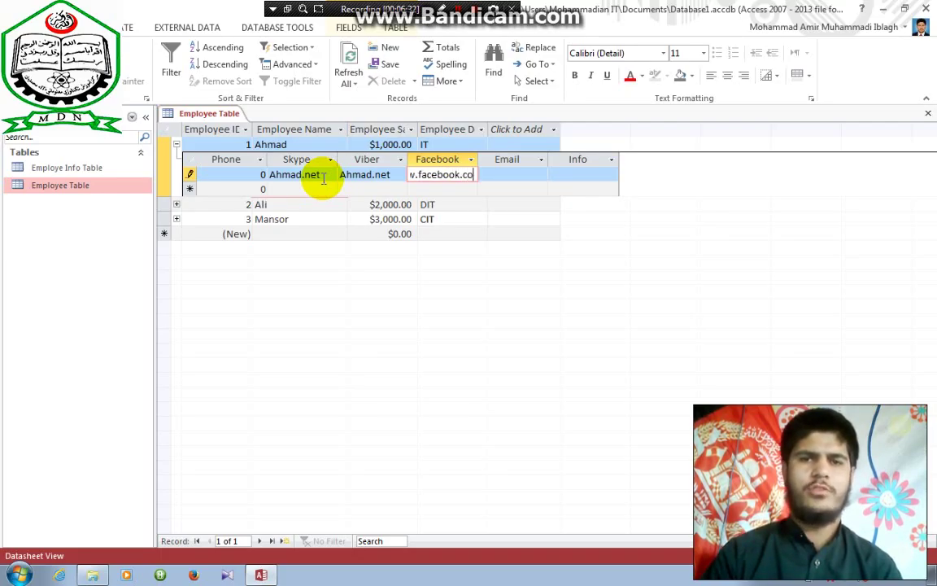
pyautogui.write('m/ahmad.net')
pyautogui.press('Tab')
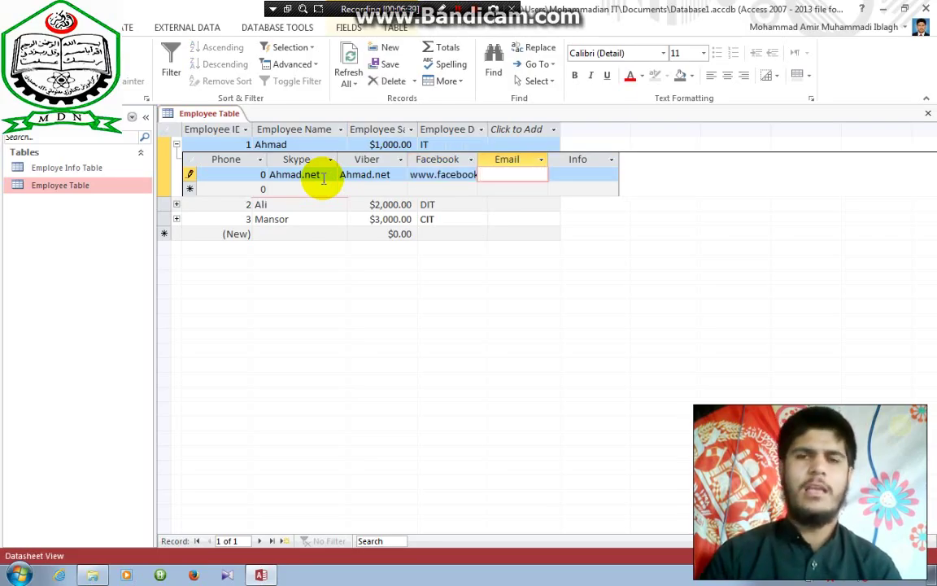
# - Fill in the employee's e-mail in the Email field of the related row
pyautogui.write('aham')
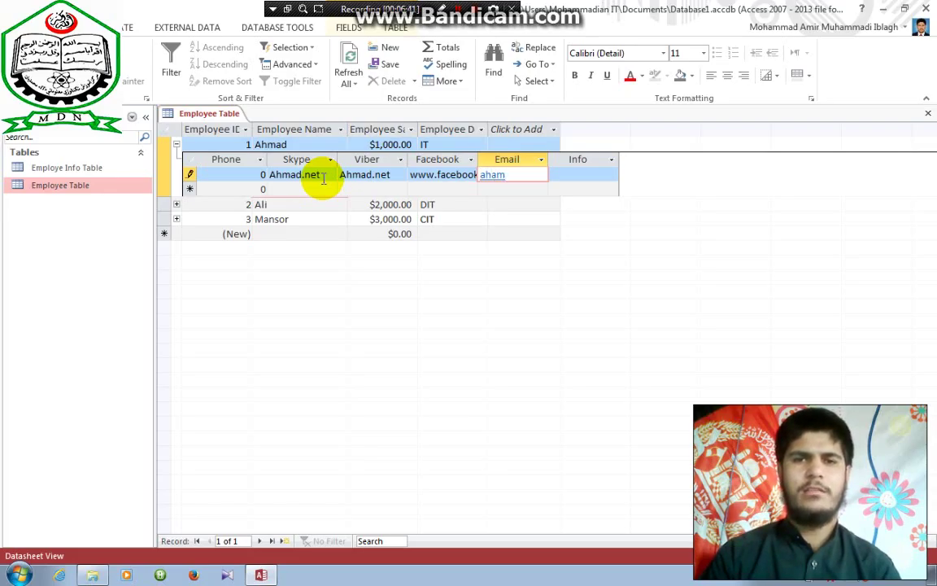